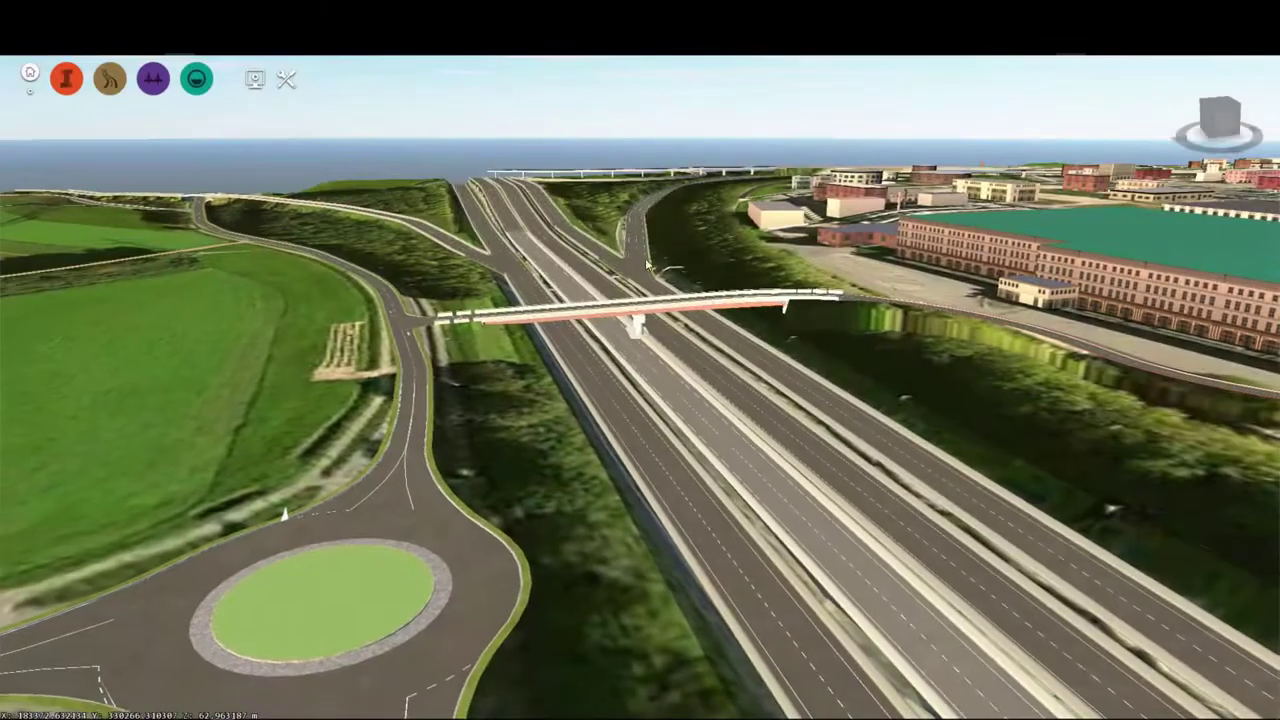
Switch the model from the T_Intersection proposal to the master proposal.
{"action": "left_click_drag", "start_coordinate": [505, 337], "coordinate": [491, 438]}
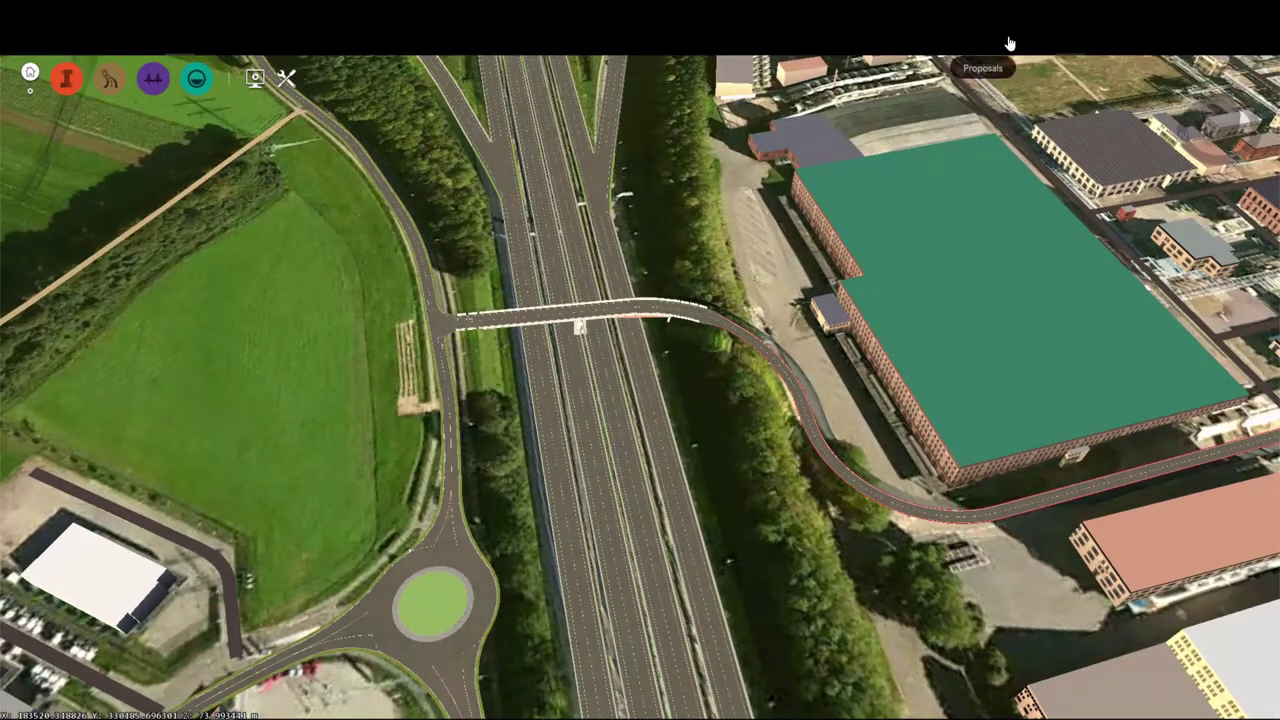
{"action": "left_click", "coordinate": [1009, 44]}
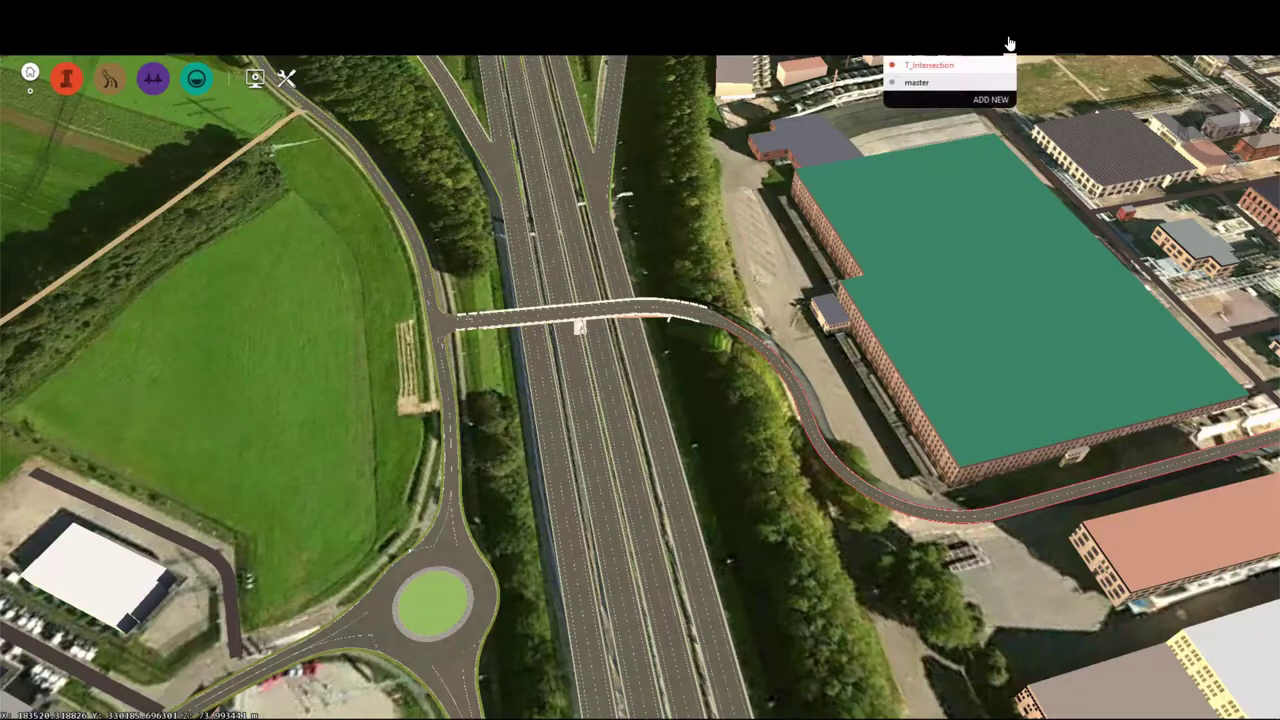
{"action": "left_click", "coordinate": [940, 85]}
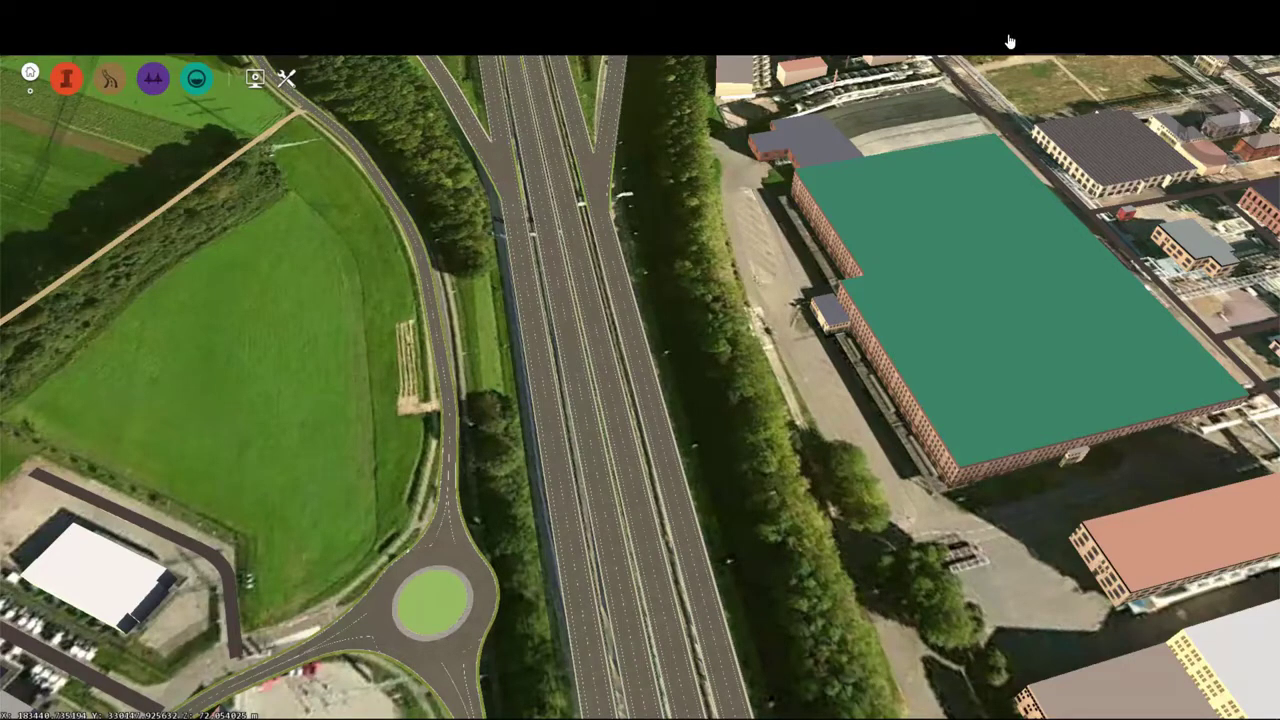
Add a new proposal named ProposedLocalRoad.
{"action": "left_click", "coordinate": [1012, 41]}
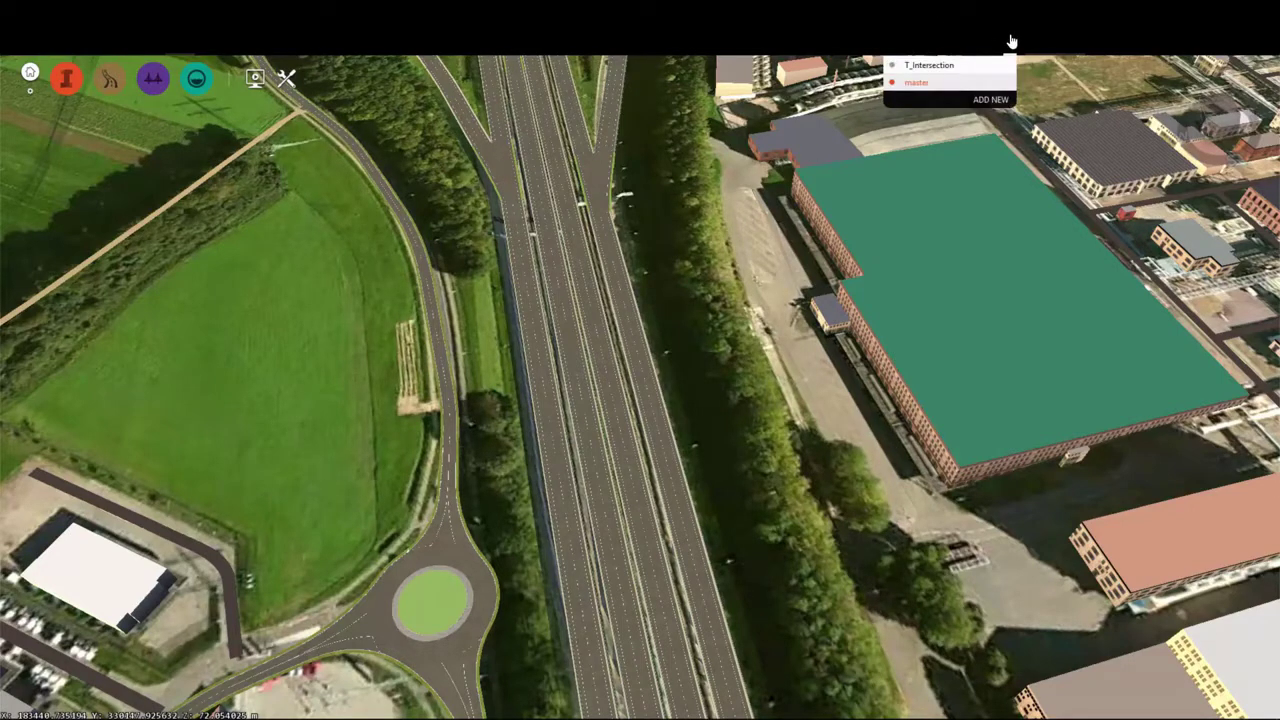
{"action": "left_click", "coordinate": [987, 101]}
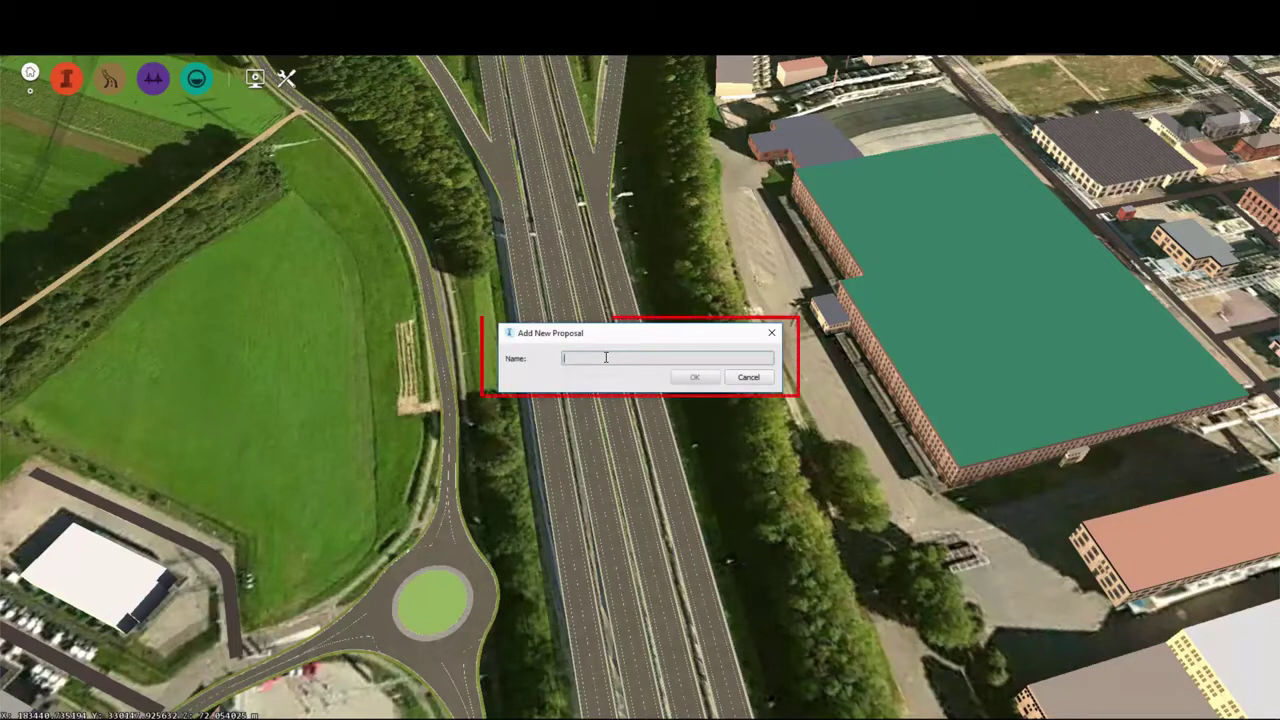
{"action": "type", "text": "ProposedLocalRoad"}
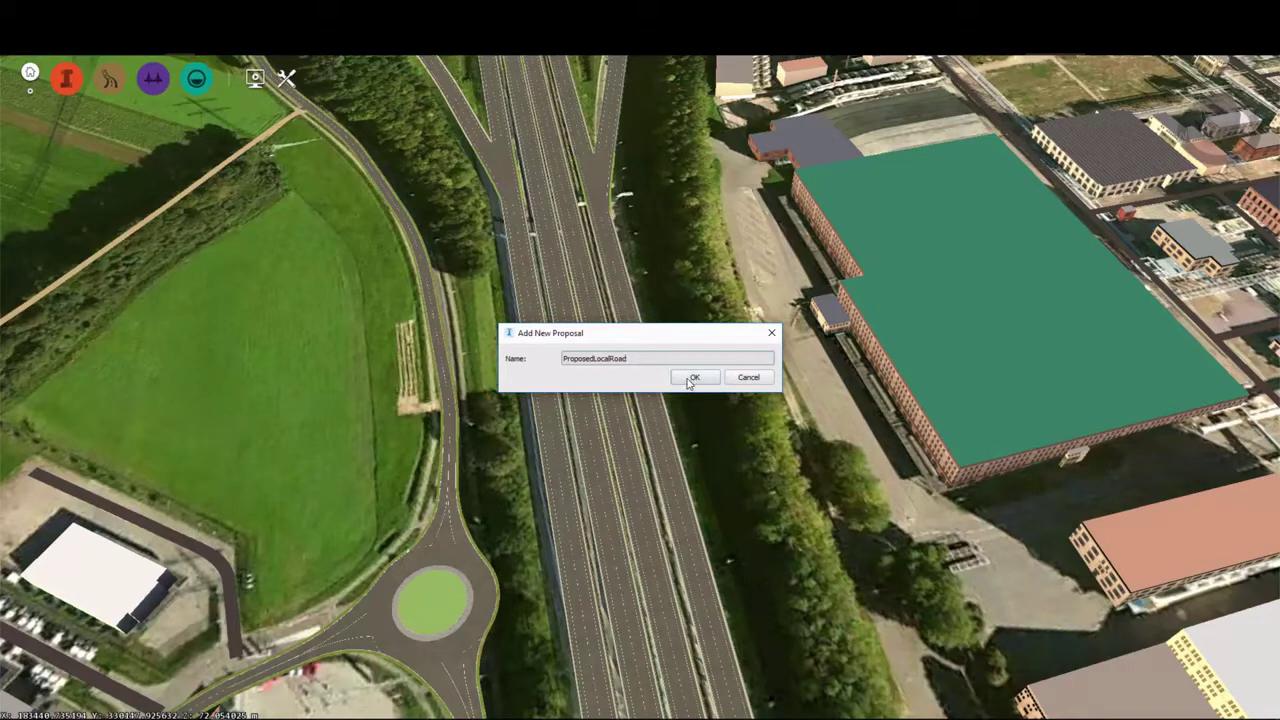
{"action": "left_click", "coordinate": [690, 379]}
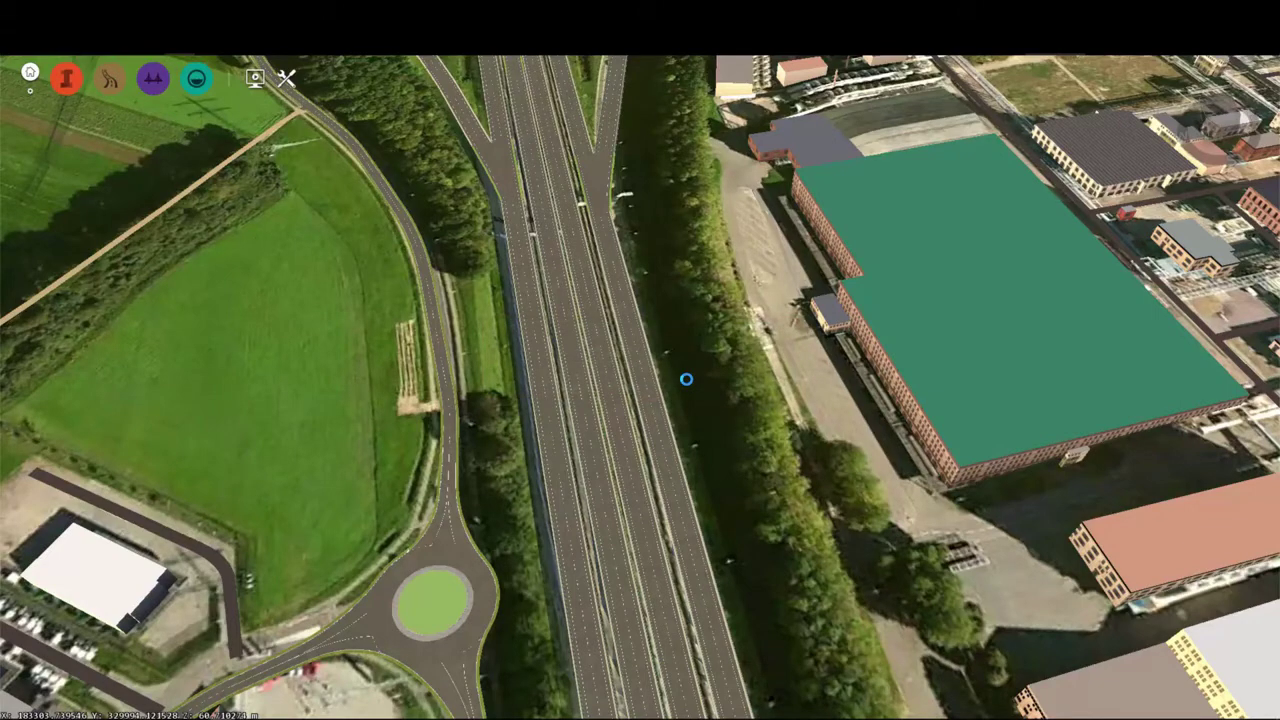
Set up drawing of a local road in the Street > Proposed Local Street style at the industrial area's eastern edge.
{"action": "left_click_drag", "start_coordinate": [720, 456], "coordinate": [678, 507]}
{"action": "scroll", "coordinate": [677, 506], "scroll_direction": "down", "scroll_amount": 3}
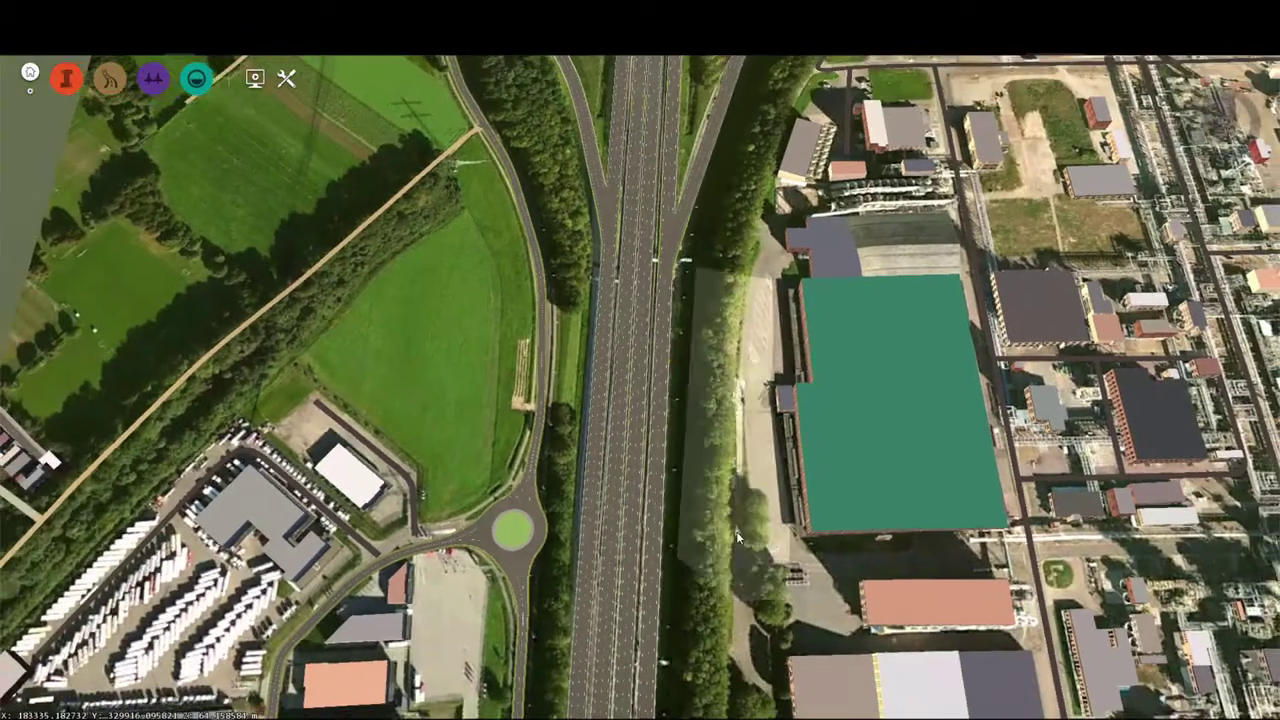
{"action": "middle_click_drag", "start_coordinate": [736, 531], "coordinate": [408, 464]}
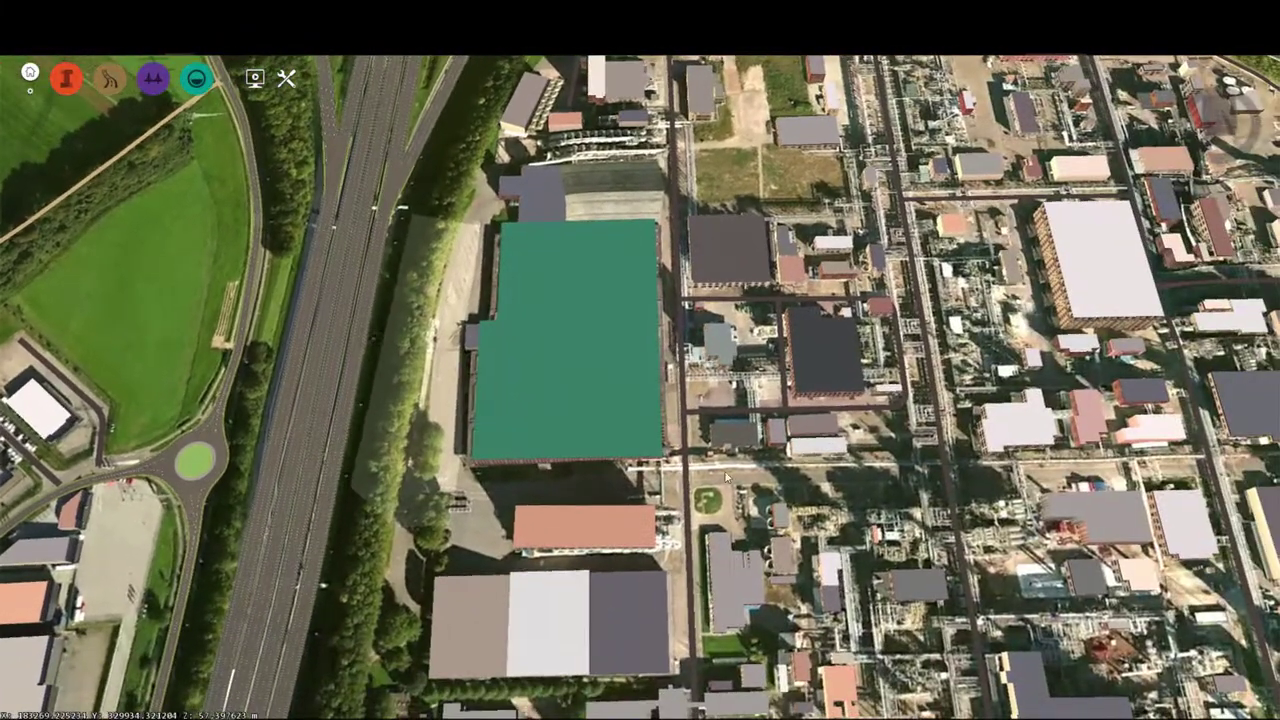
{"action": "middle_click_drag", "start_coordinate": [1037, 466], "coordinate": [320, 485]}
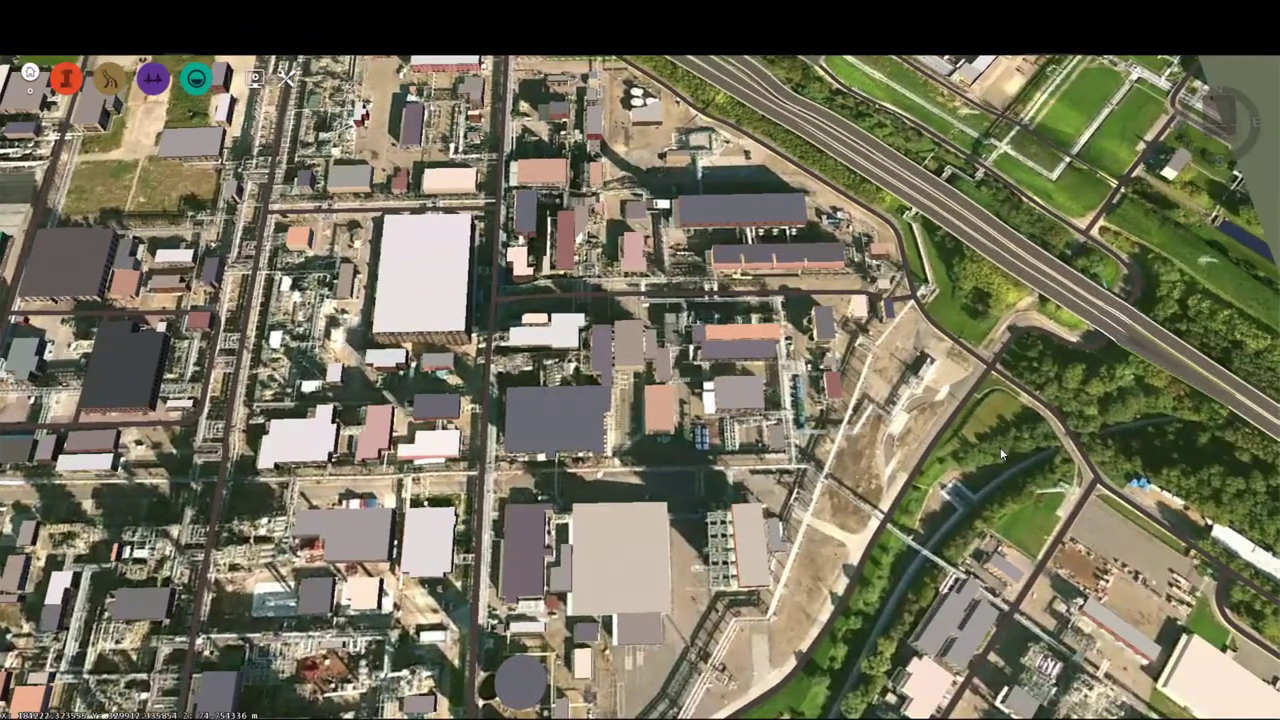
{"action": "middle_click_drag", "start_coordinate": [944, 469], "coordinate": [897, 482]}
{"action": "scroll", "coordinate": [1012, 312], "scroll_direction": "up", "scroll_amount": 1}
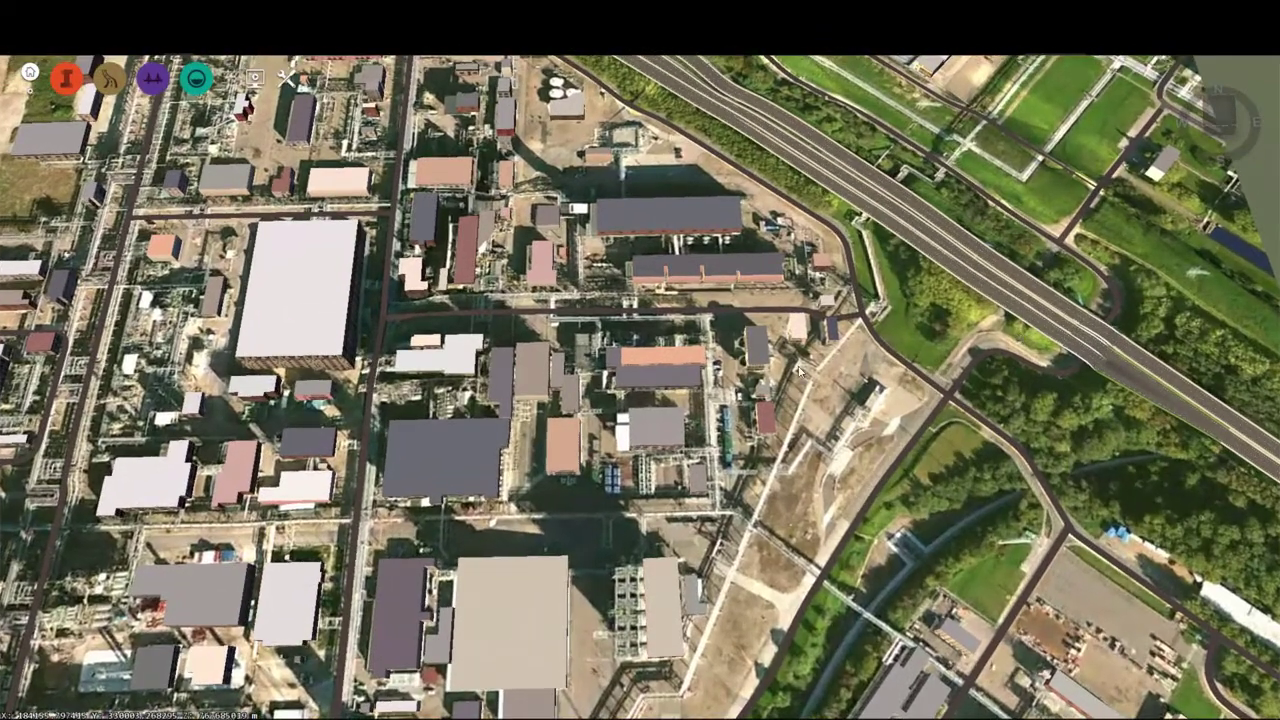
{"action": "left_click", "coordinate": [110, 79]}
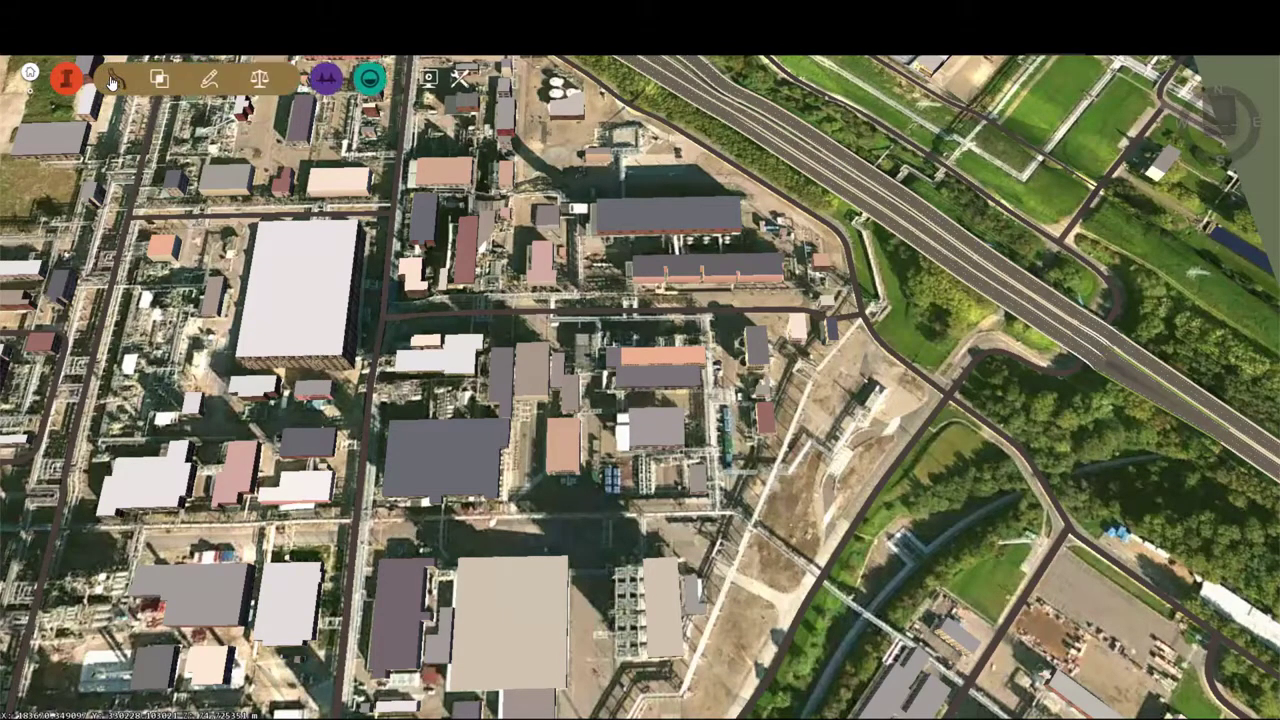
{"action": "left_click", "coordinate": [210, 80]}
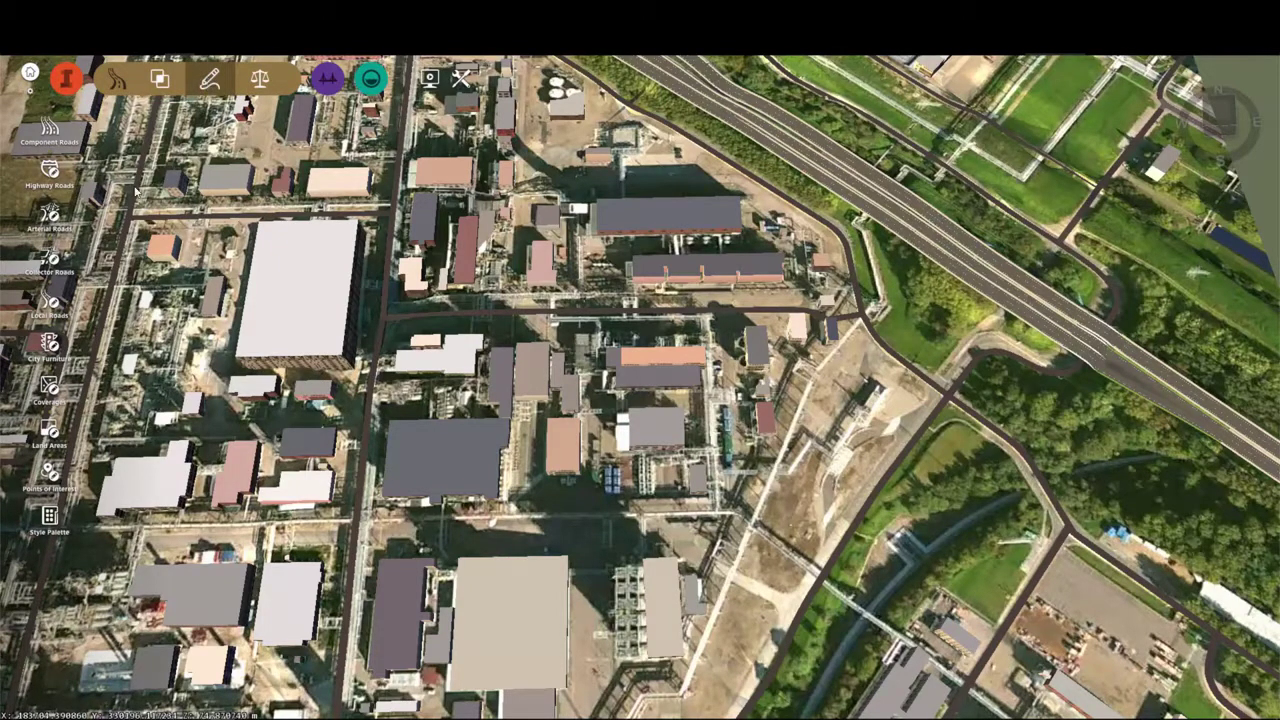
{"action": "left_click", "coordinate": [48, 312]}
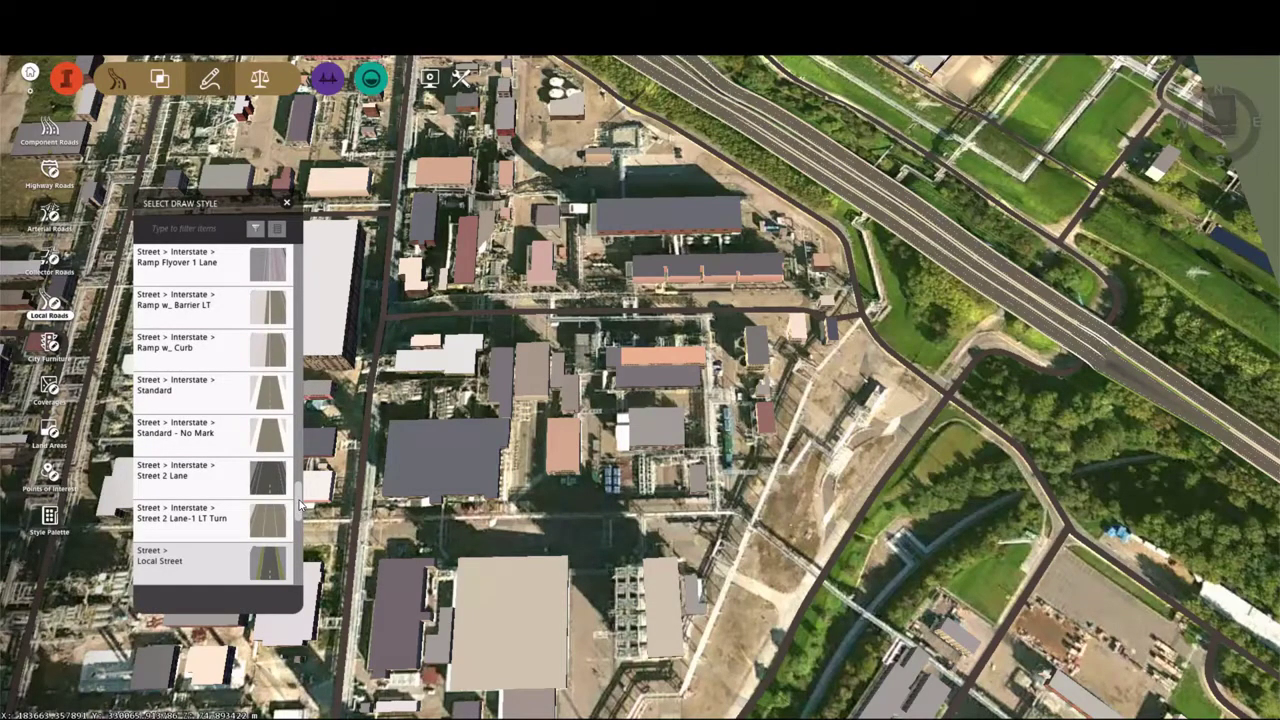
{"action": "scroll", "coordinate": [300, 505], "scroll_direction": "down", "scroll_amount": 5}
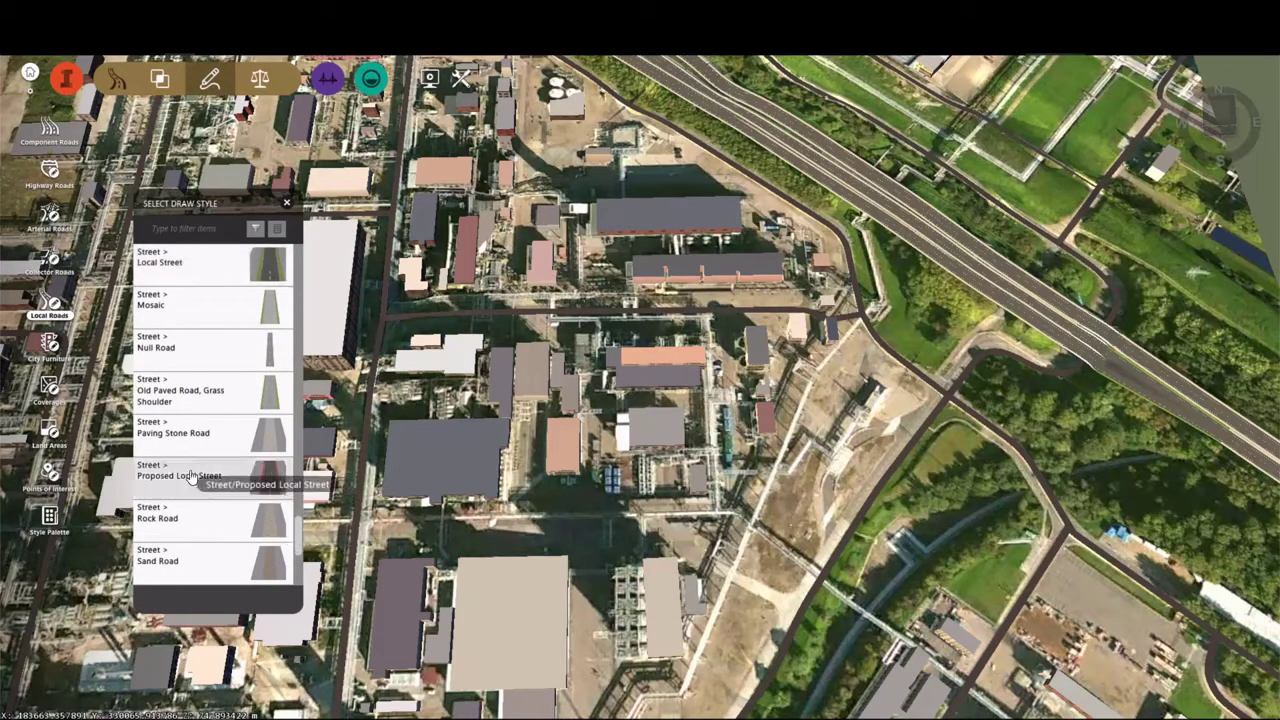
{"action": "left_click", "coordinate": [191, 476]}
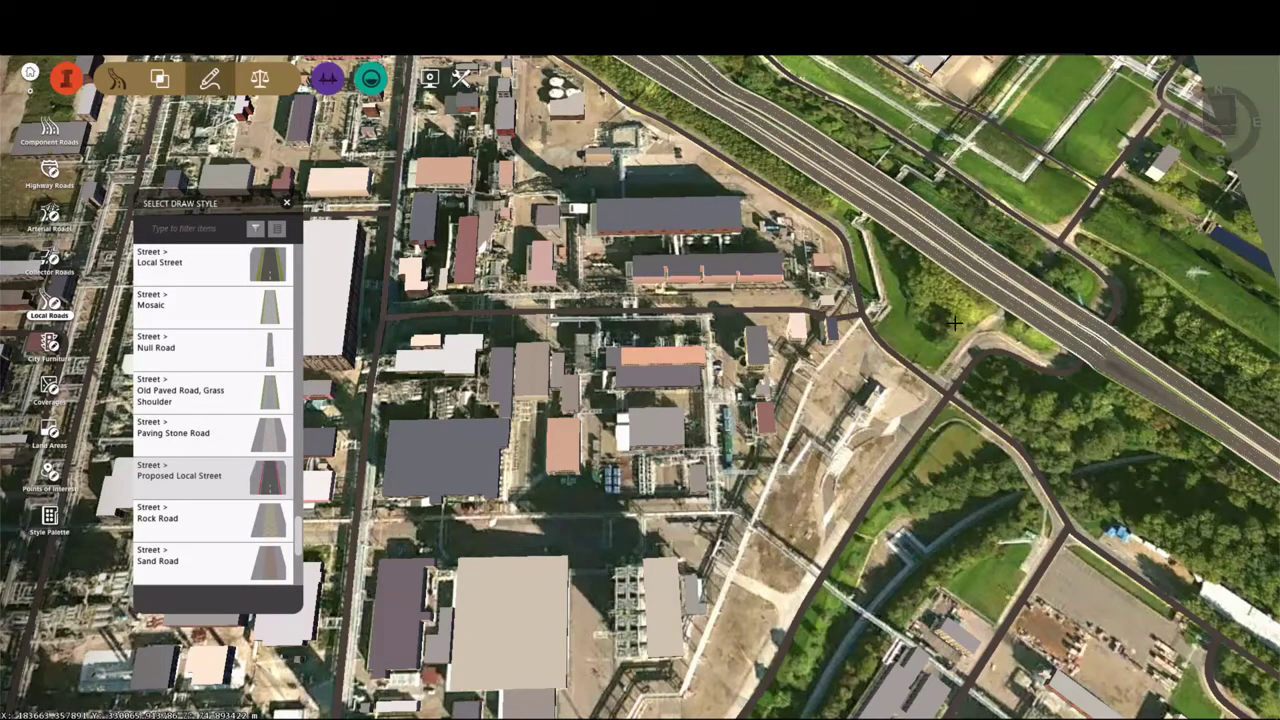
Start the road beside the eastern motorway and draw its first segment, about 183 m long, southwest to the open ground.
{"action": "left_click", "coordinate": [1003, 318]}
{"action": "scroll", "coordinate": [1000, 310], "scroll_direction": "down", "scroll_amount": 5}
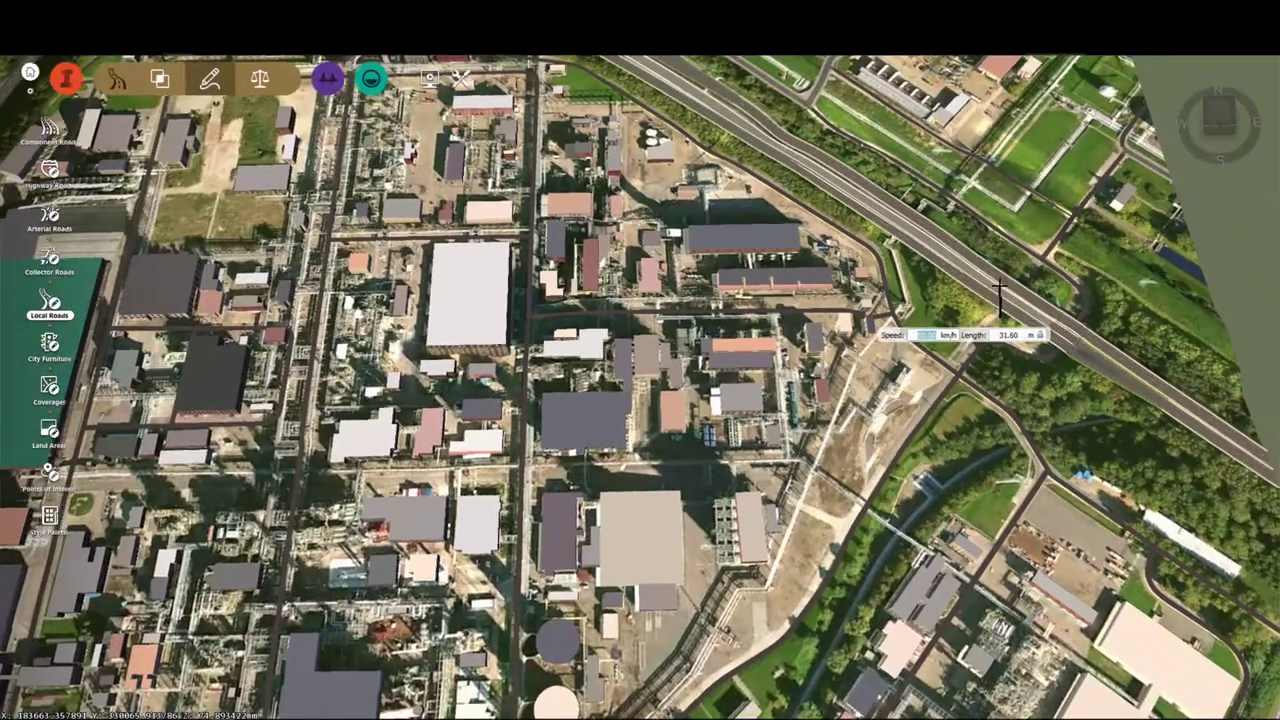
{"action": "scroll", "coordinate": [930, 375], "scroll_direction": "up", "scroll_amount": 3}
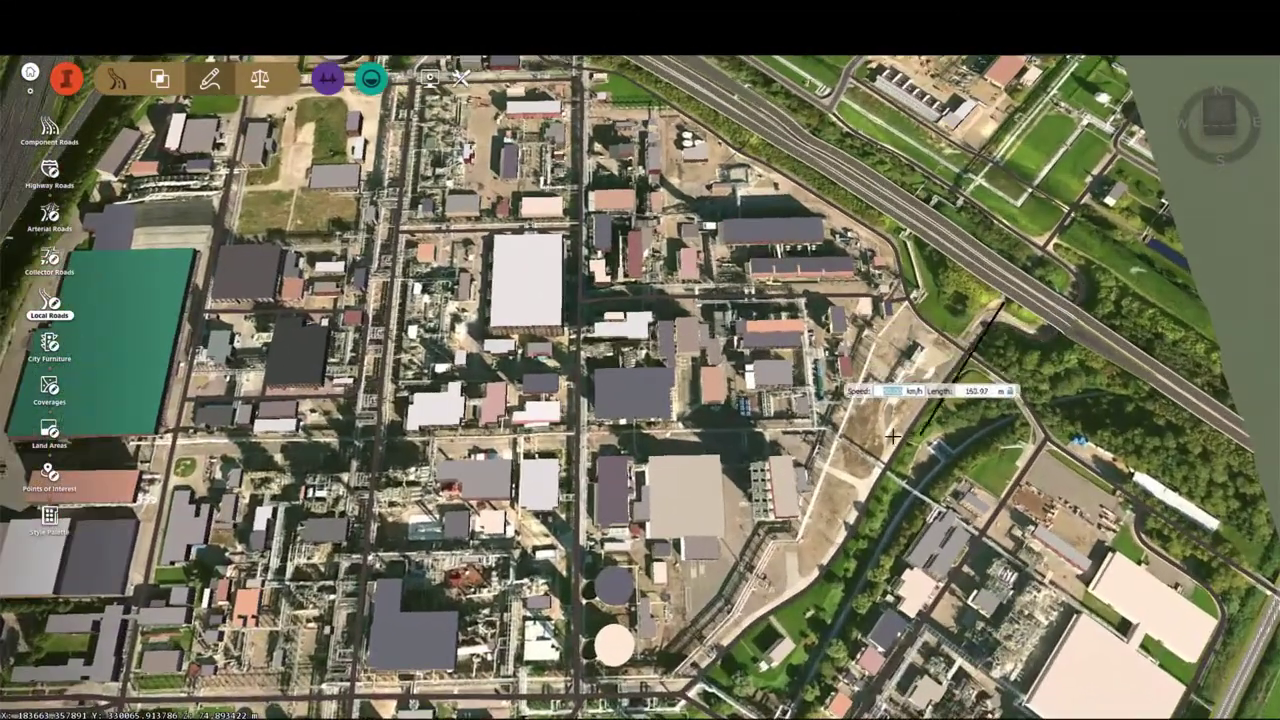
{"action": "scroll", "coordinate": [883, 458], "scroll_direction": "up", "scroll_amount": 2}
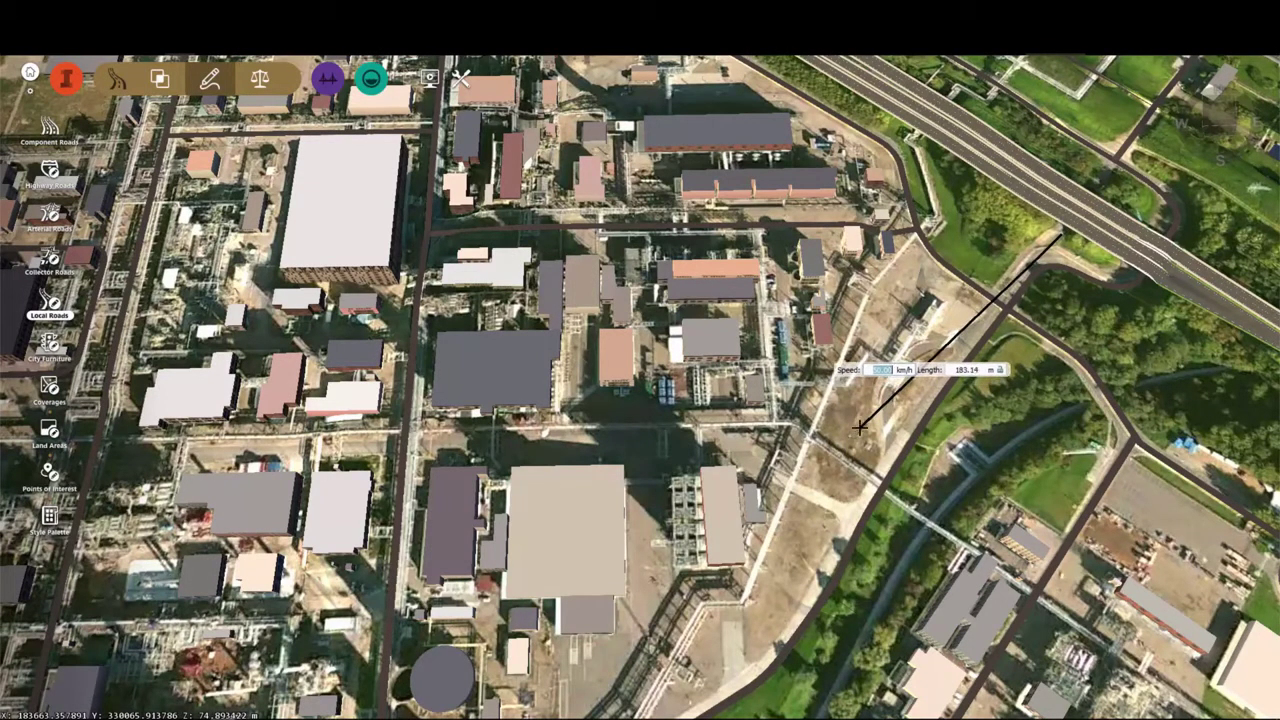
{"action": "left_click", "coordinate": [860, 427]}
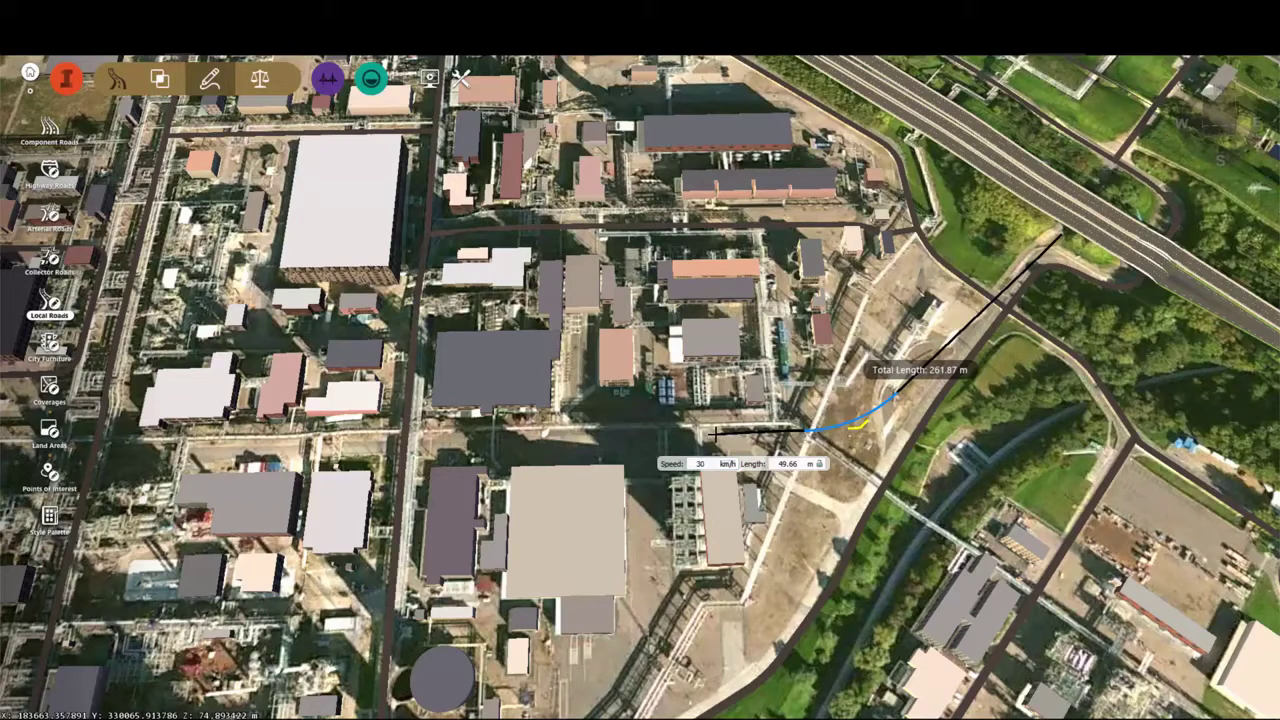
Extend the road west across the industrial area to a point just past the large green-roofed building's southwest corner.
{"action": "scroll", "coordinate": [716, 432], "scroll_direction": "down", "scroll_amount": 2}
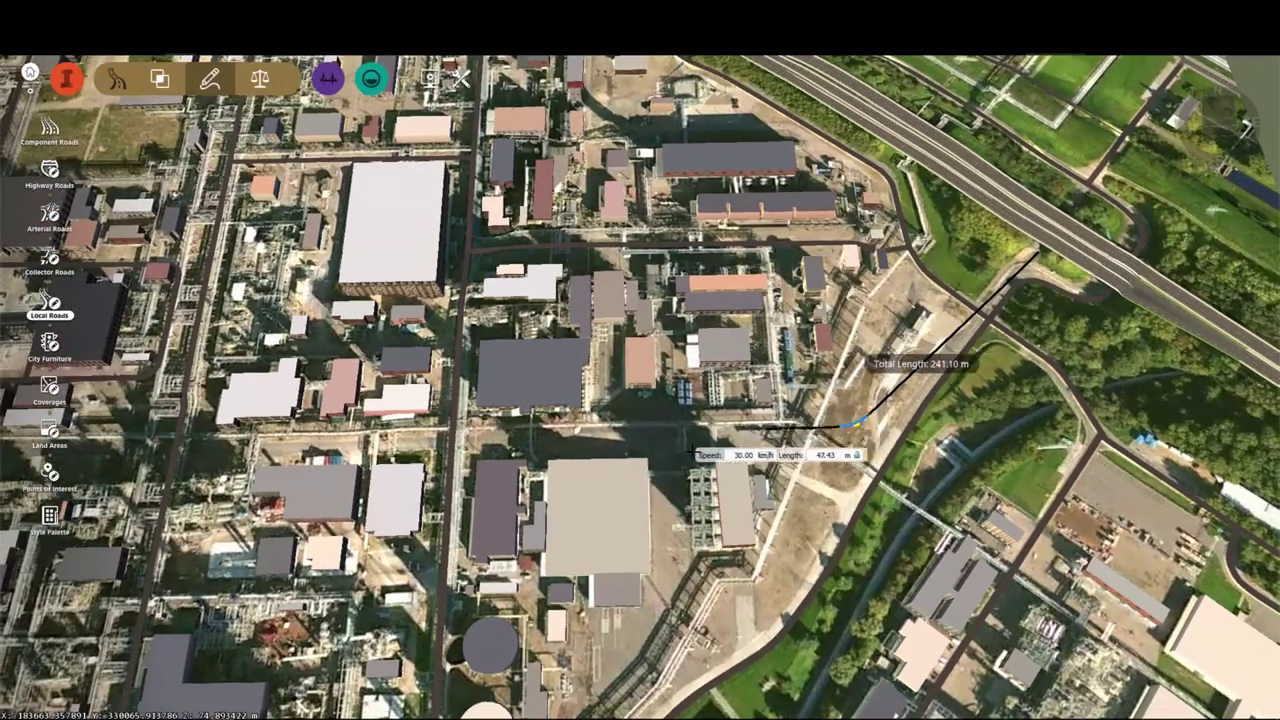
{"action": "scroll", "coordinate": [692, 452], "scroll_direction": "up", "scroll_amount": 1}
{"action": "scroll", "coordinate": [1142, 422], "scroll_direction": "down", "scroll_amount": 5}
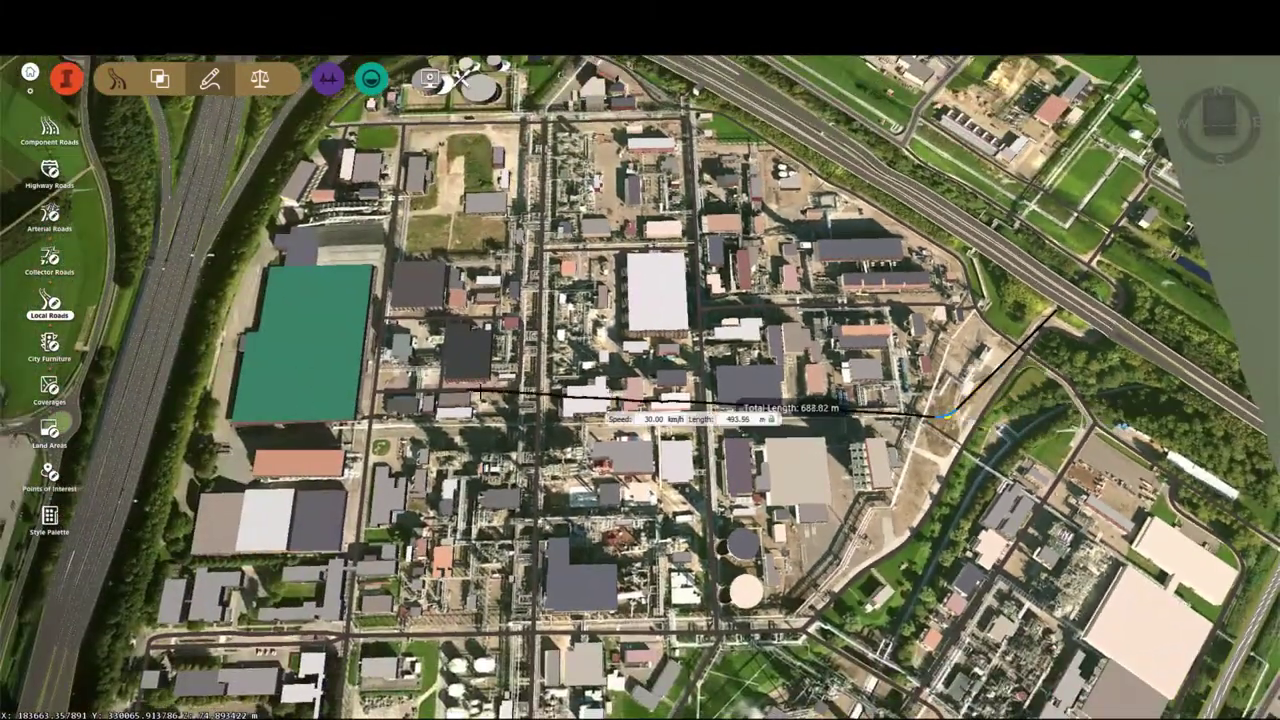
{"action": "scroll", "coordinate": [345, 435], "scroll_direction": "up", "scroll_amount": 5}
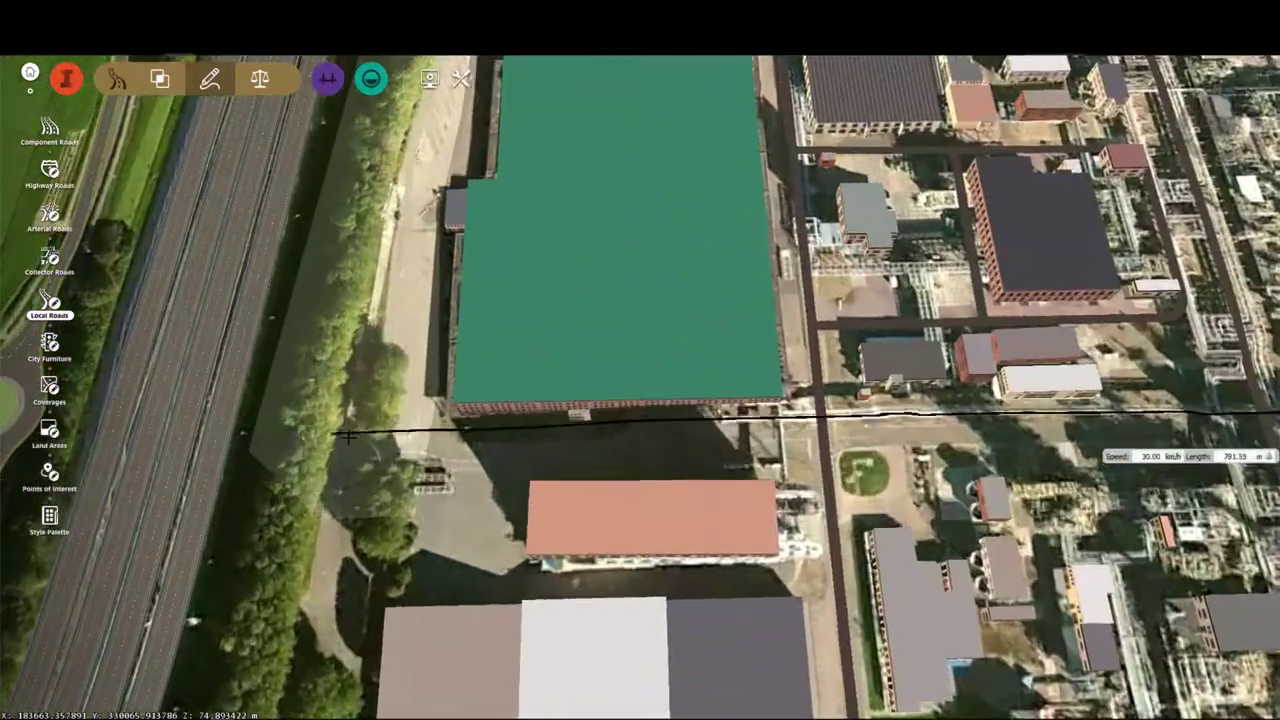
{"action": "scroll", "coordinate": [385, 437], "scroll_direction": "up", "scroll_amount": 1}
{"action": "scroll", "coordinate": [480, 436], "scroll_direction": "down", "scroll_amount": 2}
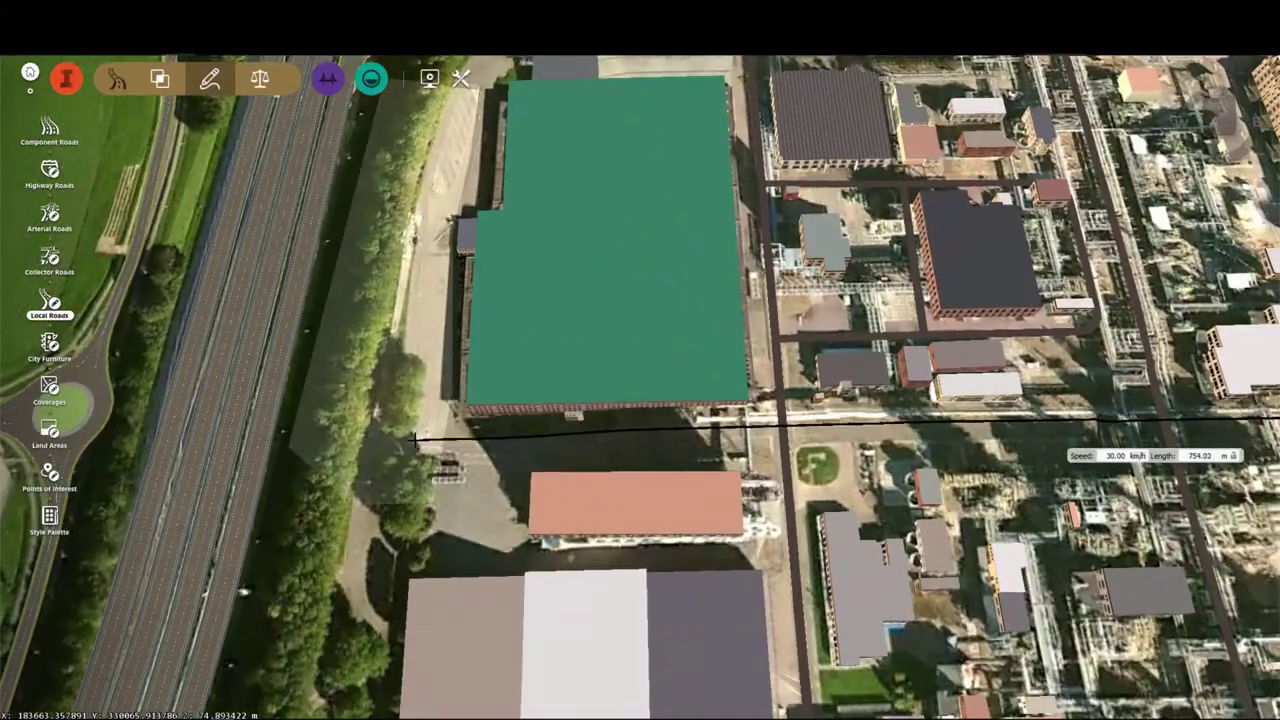
{"action": "left_click", "coordinate": [396, 446]}
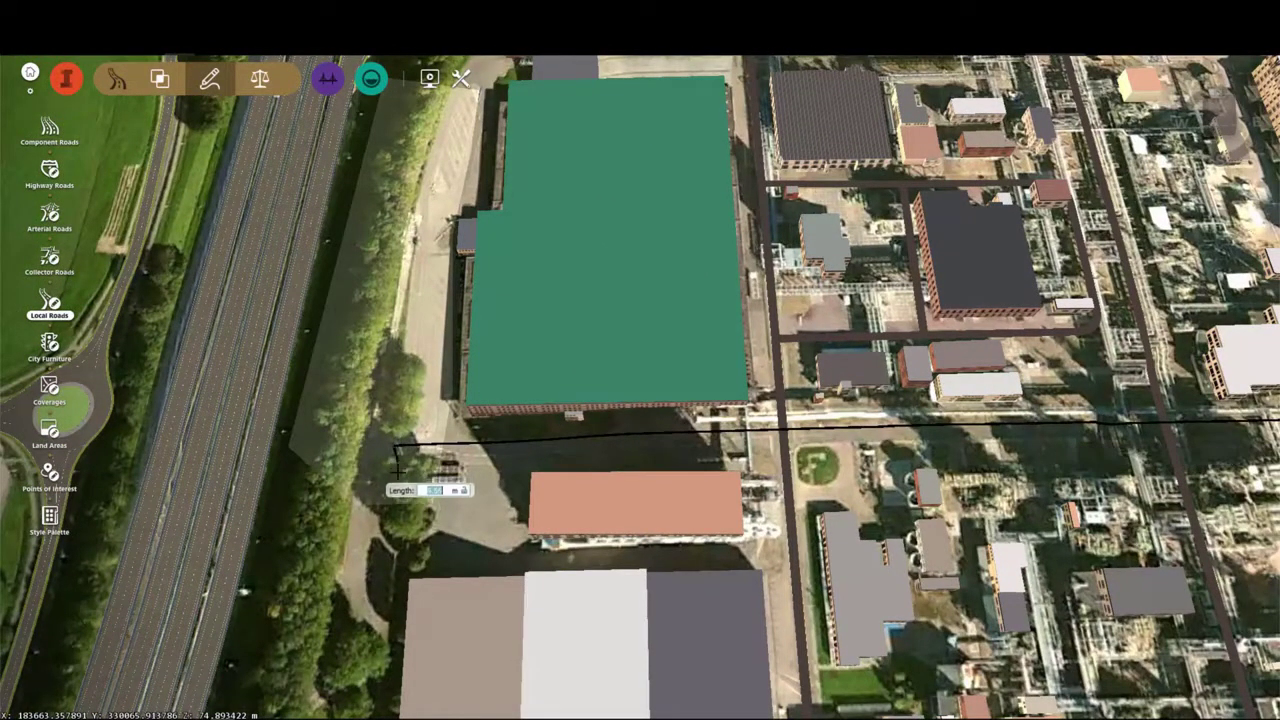
Turn the road north and extend it along the green-roofed building's west side to about the middle of the building.
{"action": "scroll", "coordinate": [397, 448], "scroll_direction": "down", "scroll_amount": 3}
{"action": "left_click", "coordinate": [405, 450]}
{"action": "scroll", "coordinate": [414, 380], "scroll_direction": "down", "scroll_amount": 4}
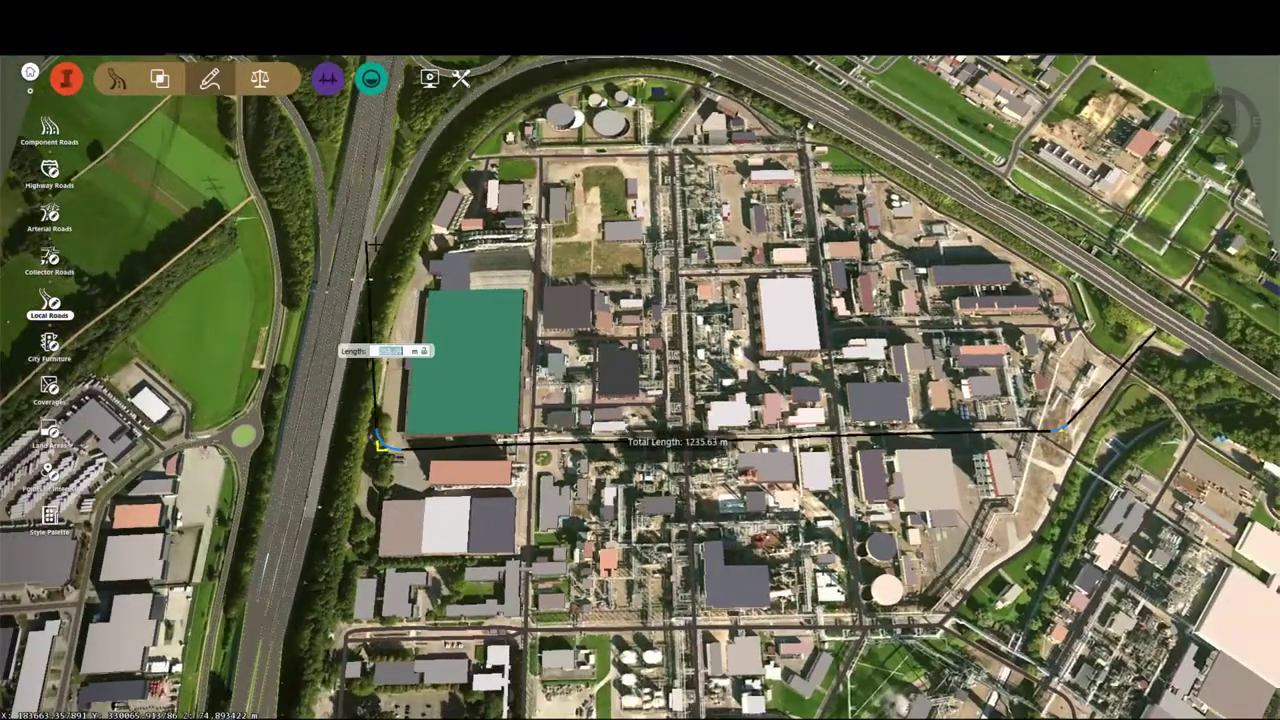
{"action": "scroll", "coordinate": [375, 245], "scroll_direction": "up", "scroll_amount": 3}
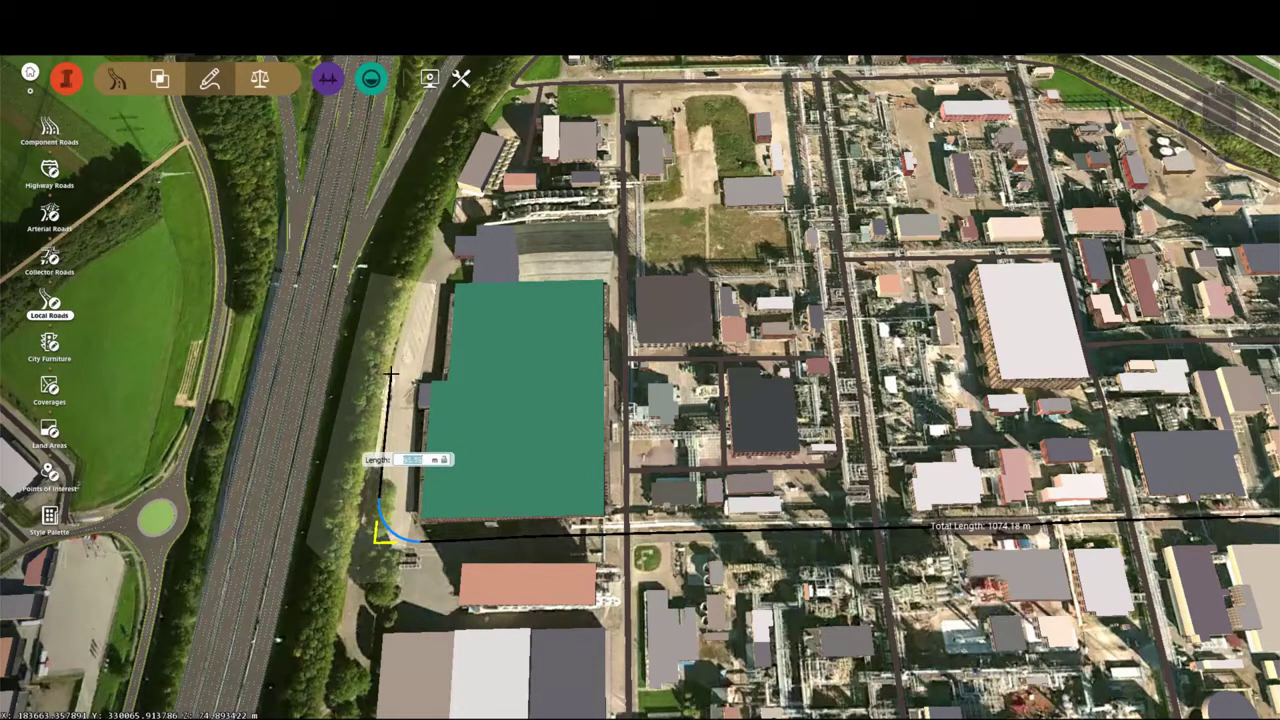
{"action": "left_click", "coordinate": [387, 383]}
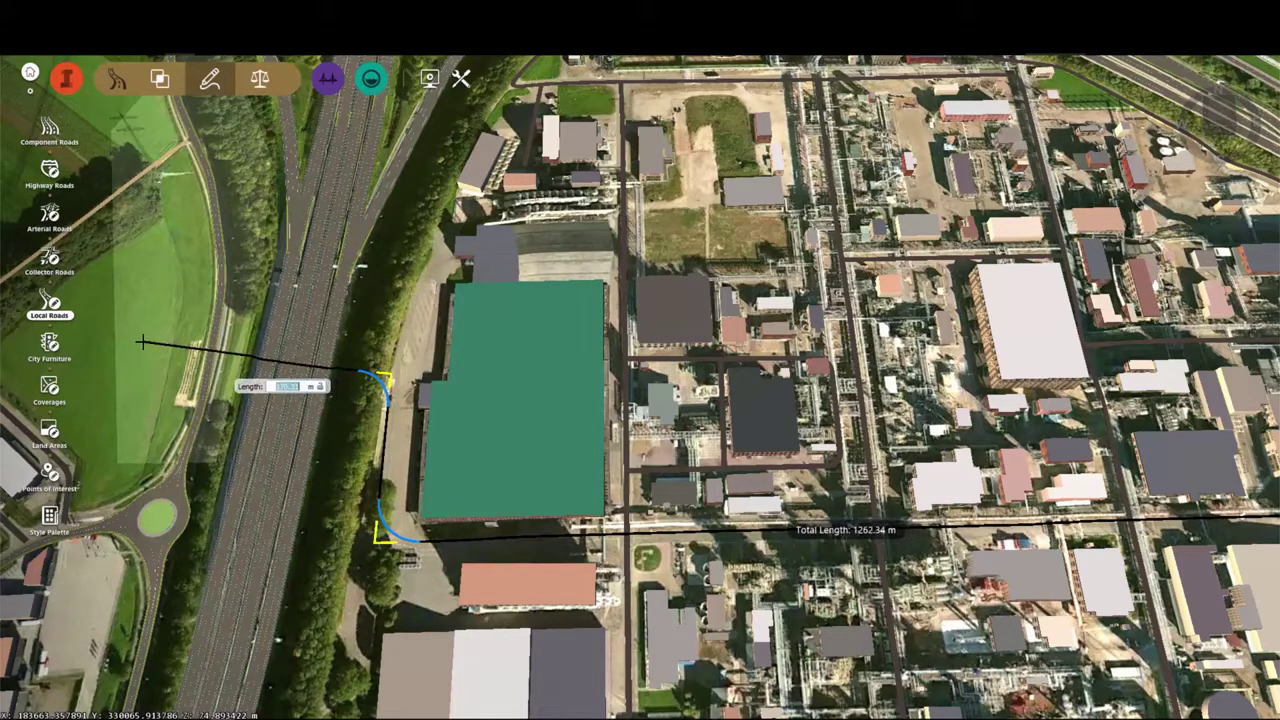
Continue the road west across the motorway into the green field, curve it south, and end it at the roundabout's centre.
{"action": "scroll", "coordinate": [174, 338], "scroll_direction": "down", "scroll_amount": 1}
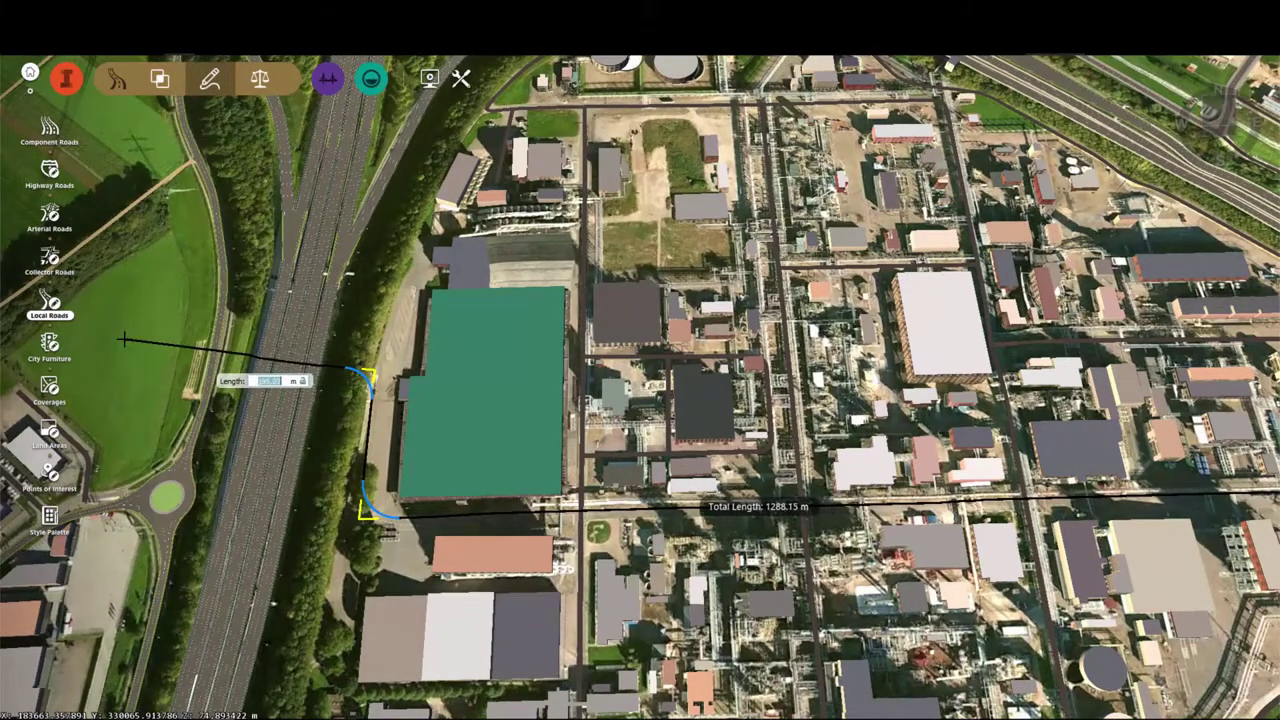
{"action": "left_click", "coordinate": [119, 341]}
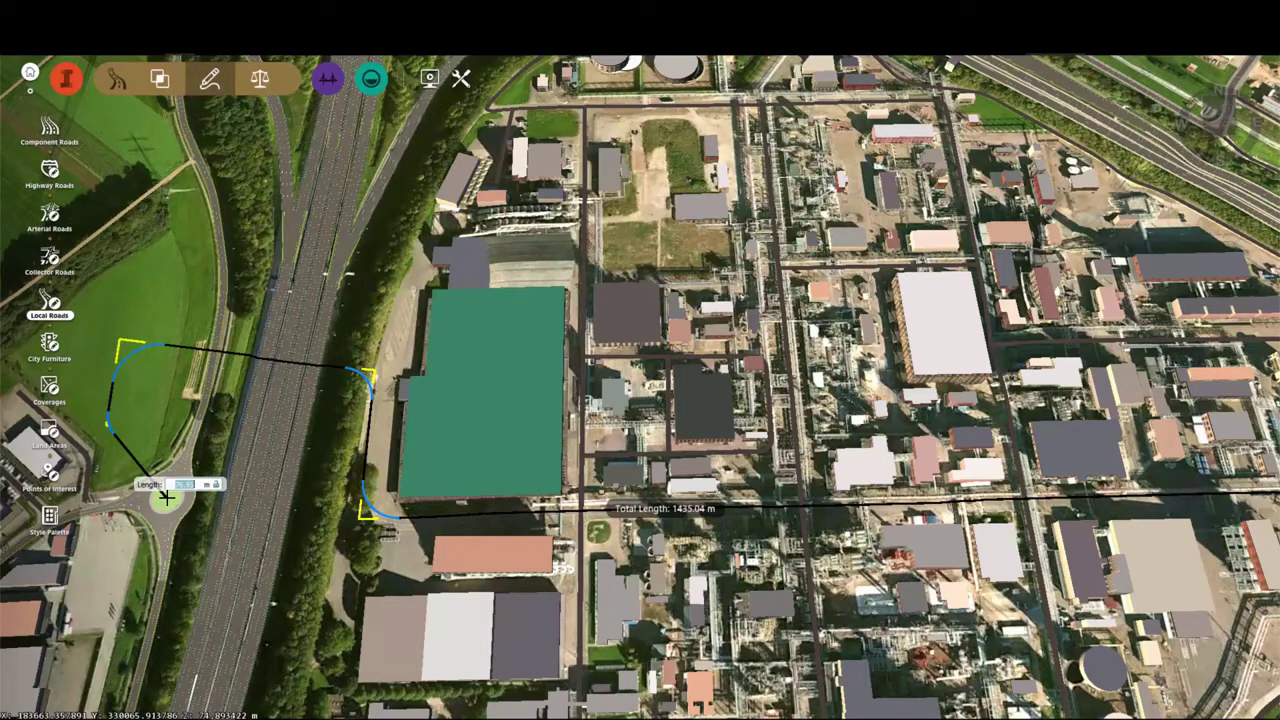
{"action": "right_click", "coordinate": [166, 494]}
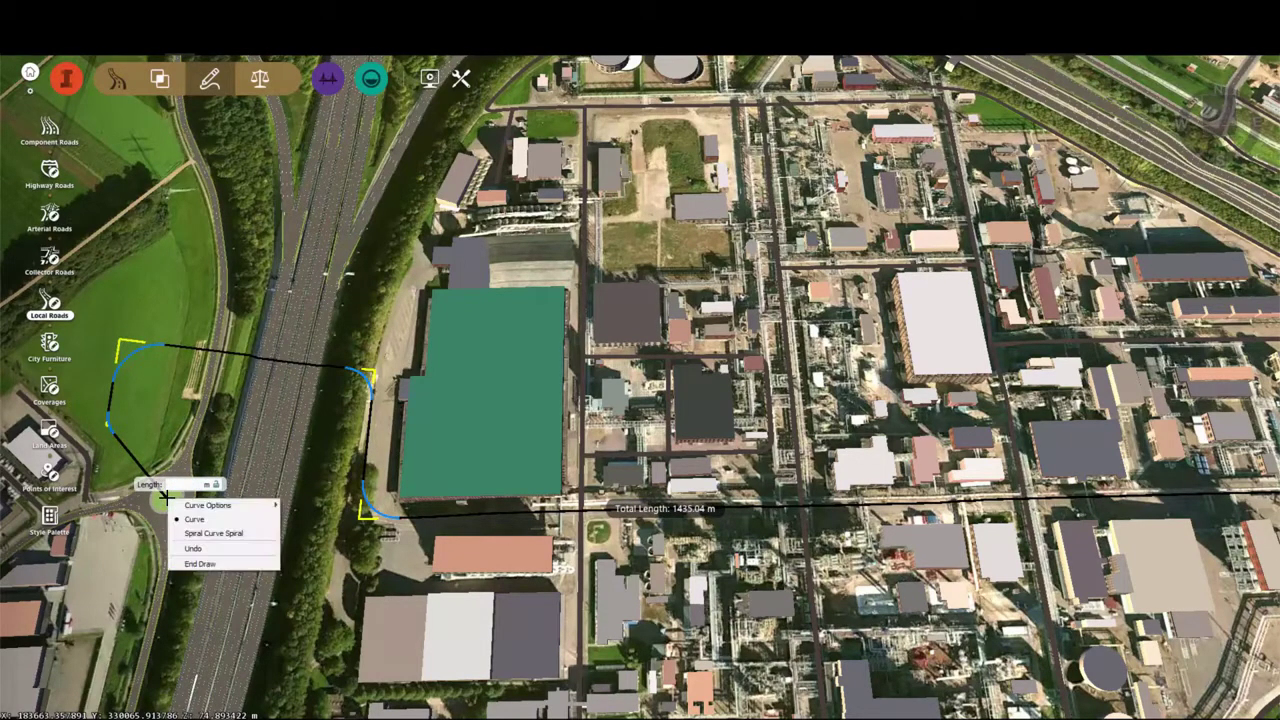
{"action": "left_click", "coordinate": [201, 565]}
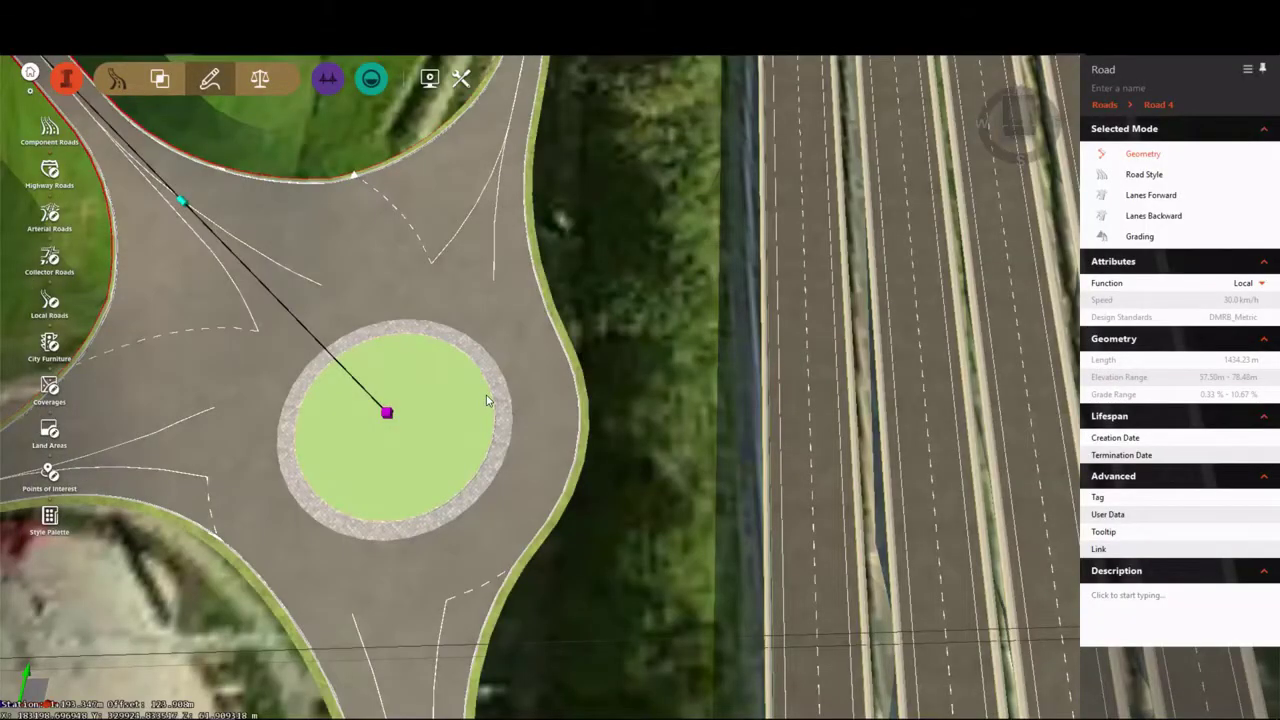
{"action": "scroll", "coordinate": [606, 367], "scroll_direction": "down", "scroll_amount": 3}
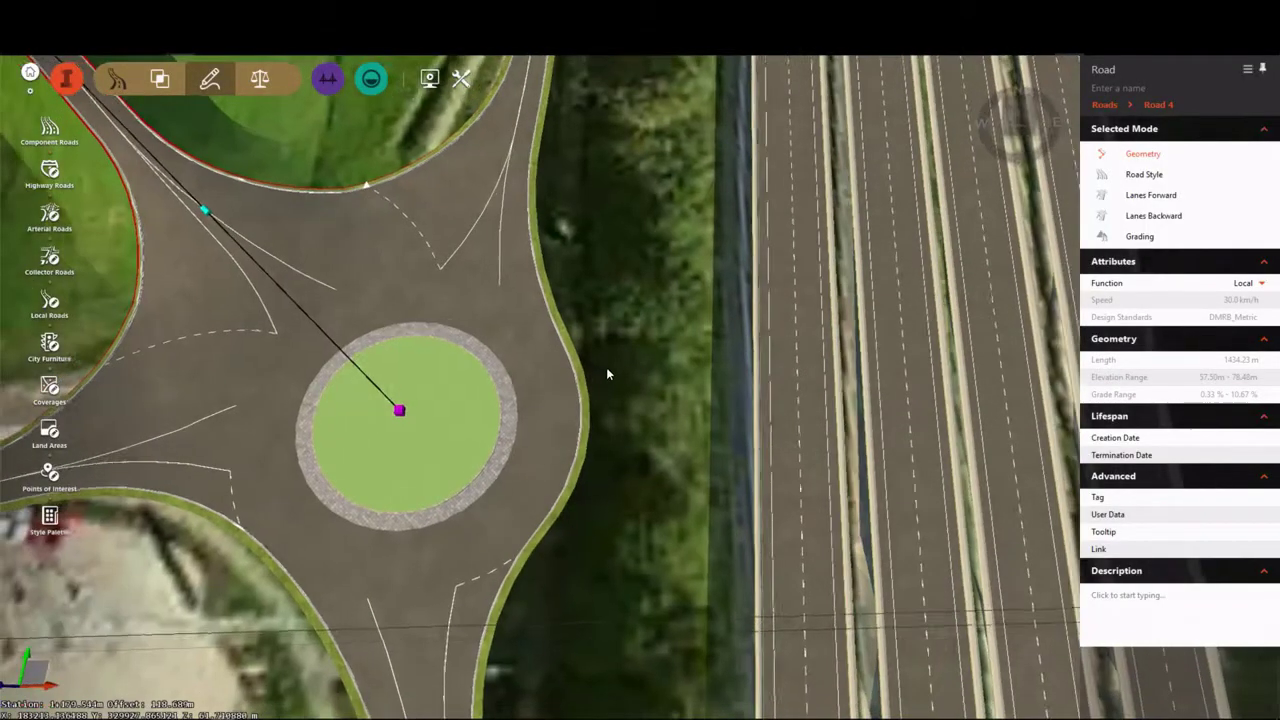
{"action": "scroll", "coordinate": [608, 368], "scroll_direction": "down", "scroll_amount": 3}
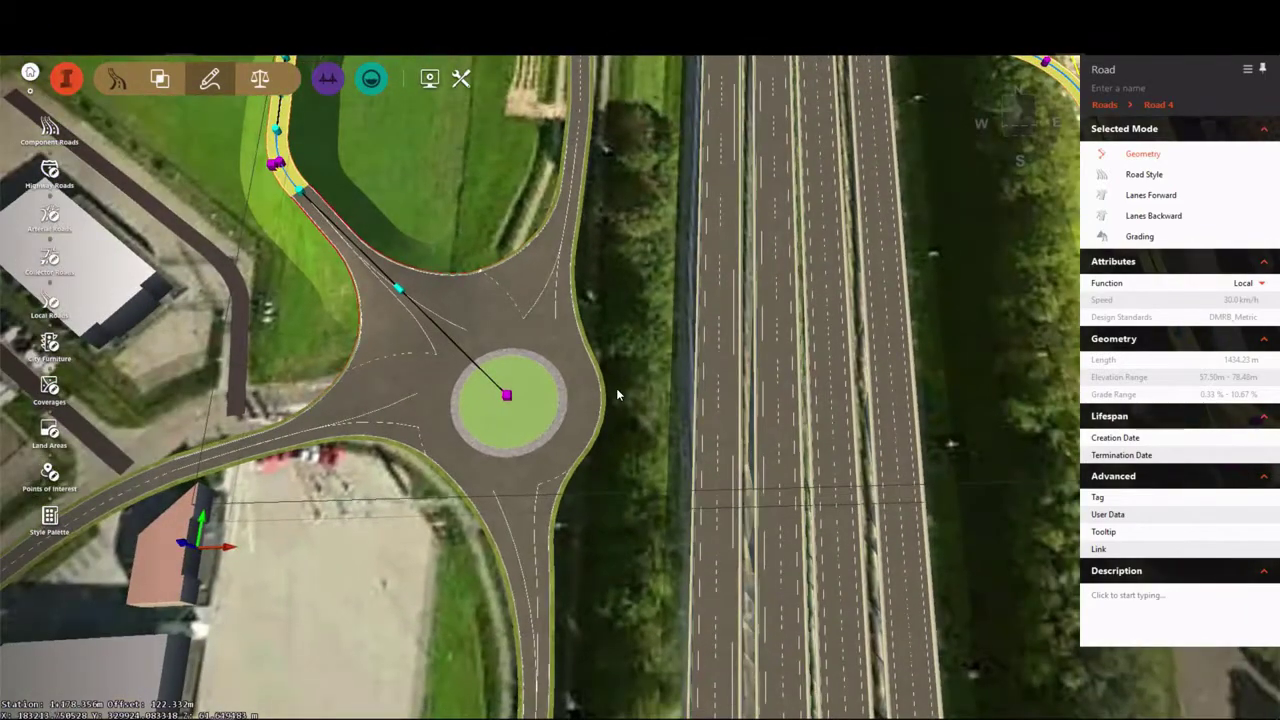
{"action": "middle_click_drag", "start_coordinate": [640, 306], "coordinate": [629, 559]}
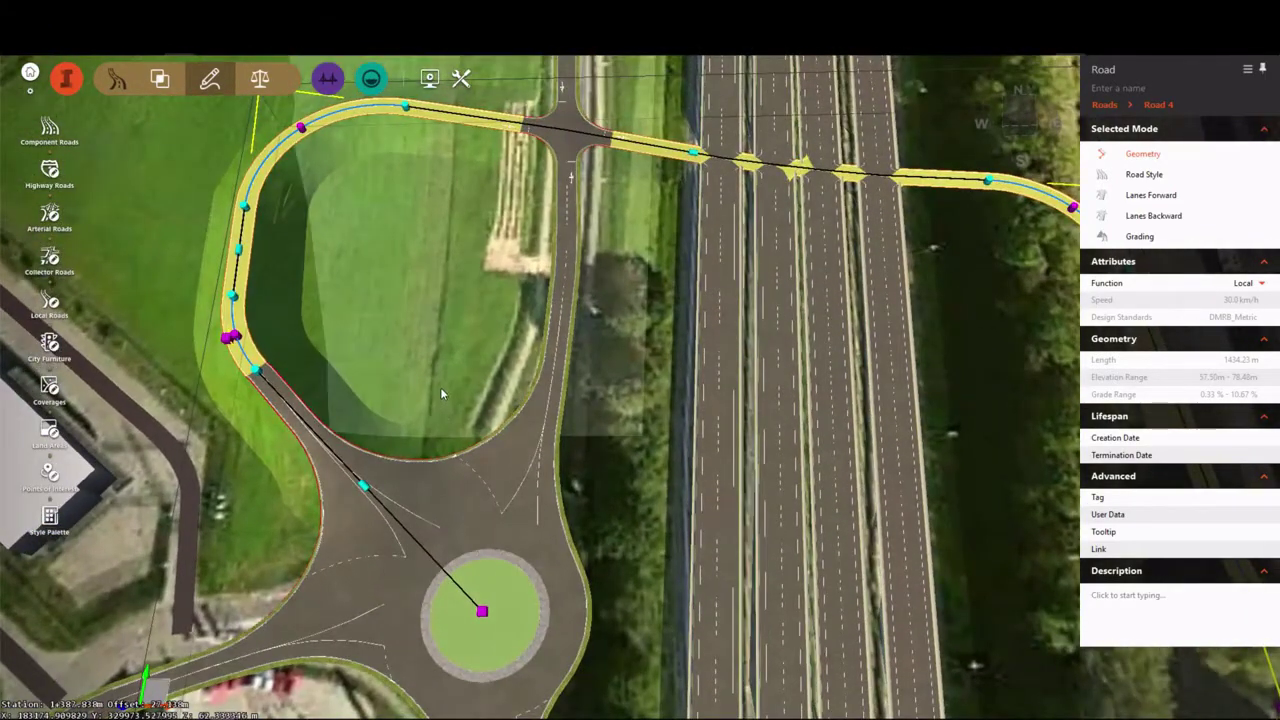
Add a bridge about 251 m long to the new road, from the curve in the green field to the motorway's east side.
{"action": "middle_click_drag", "start_coordinate": [440, 387], "coordinate": [280, 223]}
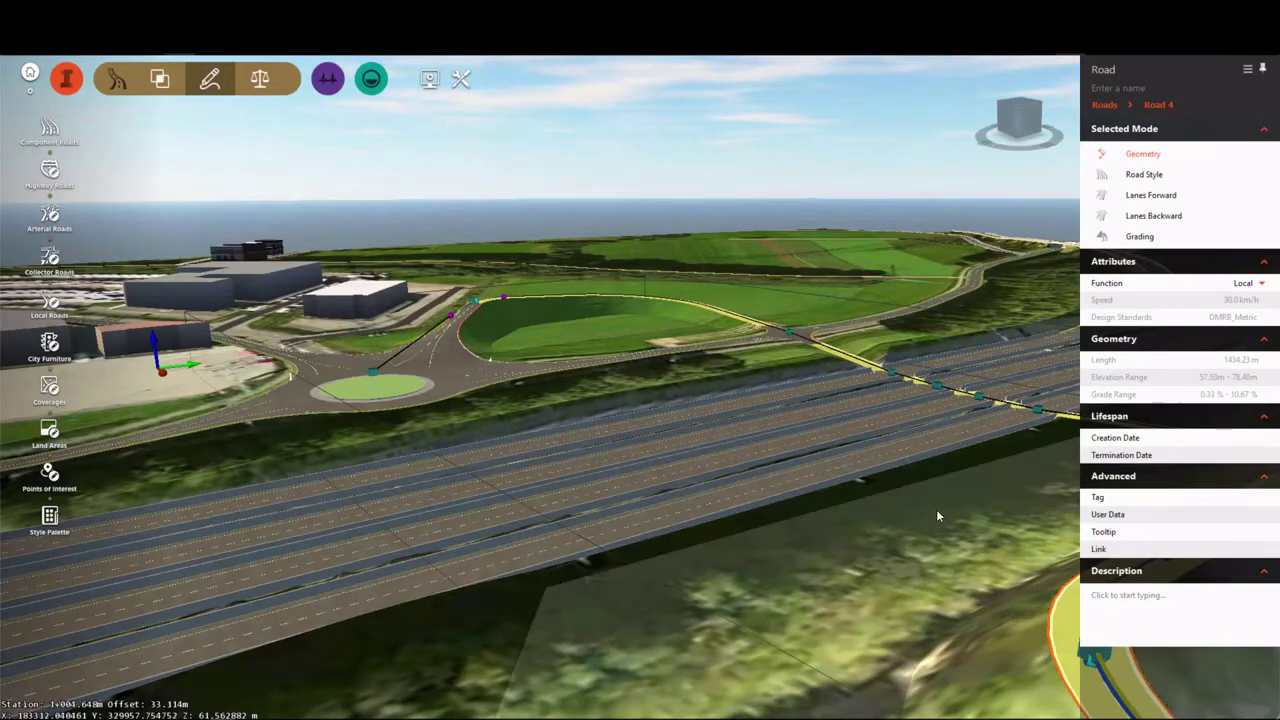
{"action": "middle_click_drag", "start_coordinate": [936, 509], "coordinate": [581, 464]}
{"action": "left_click_drag", "start_coordinate": [581, 466], "coordinate": [745, 477]}
{"action": "middle_click_drag", "start_coordinate": [745, 481], "coordinate": [632, 576]}
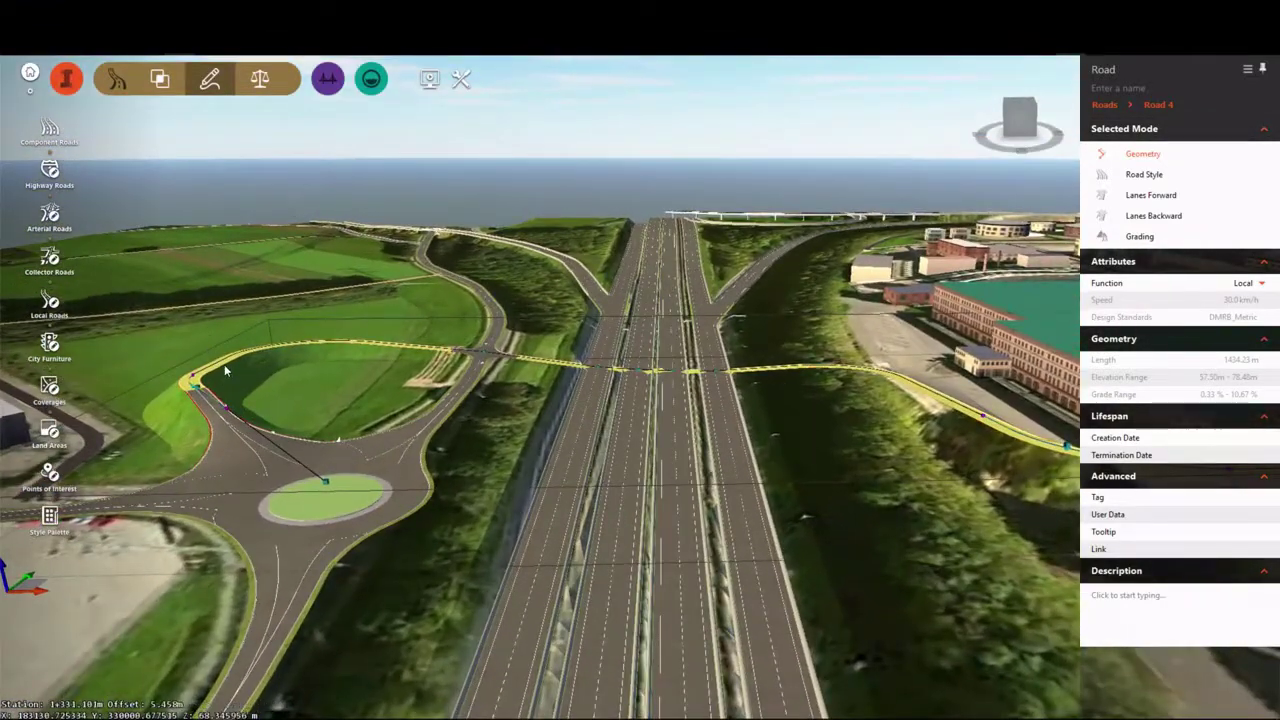
{"action": "right_click", "coordinate": [221, 371]}
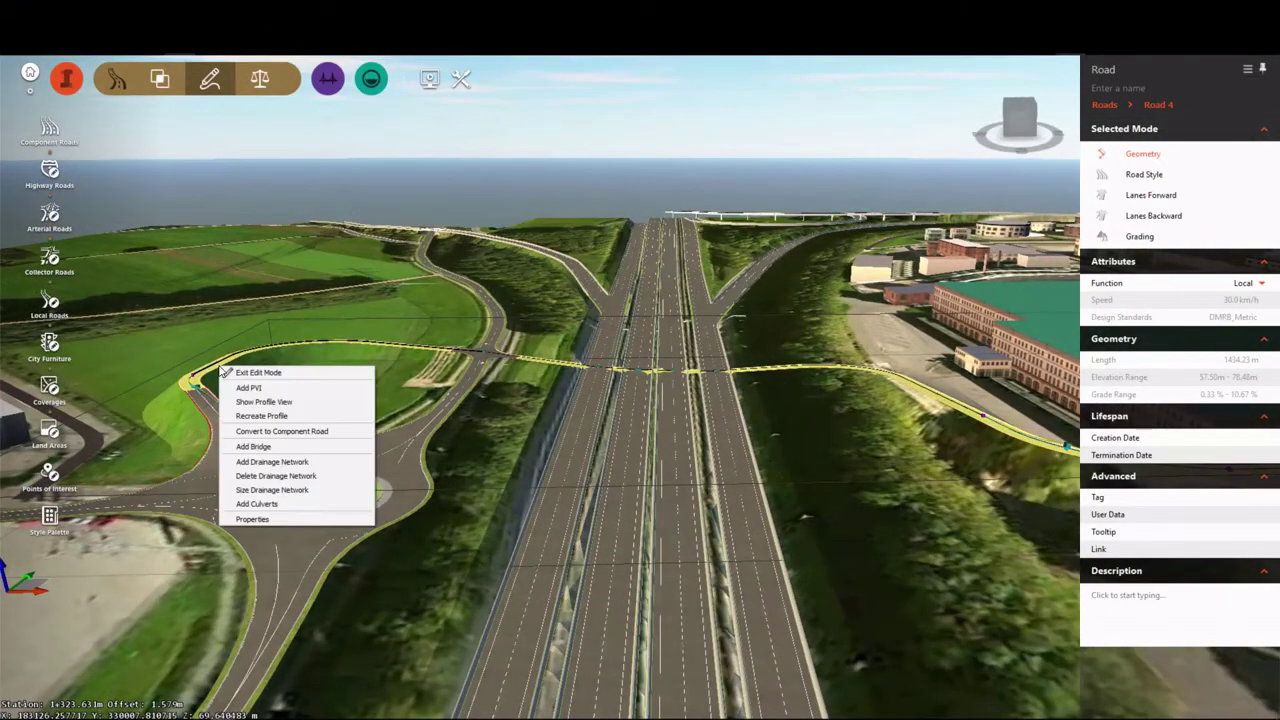
{"action": "left_click", "coordinate": [240, 447]}
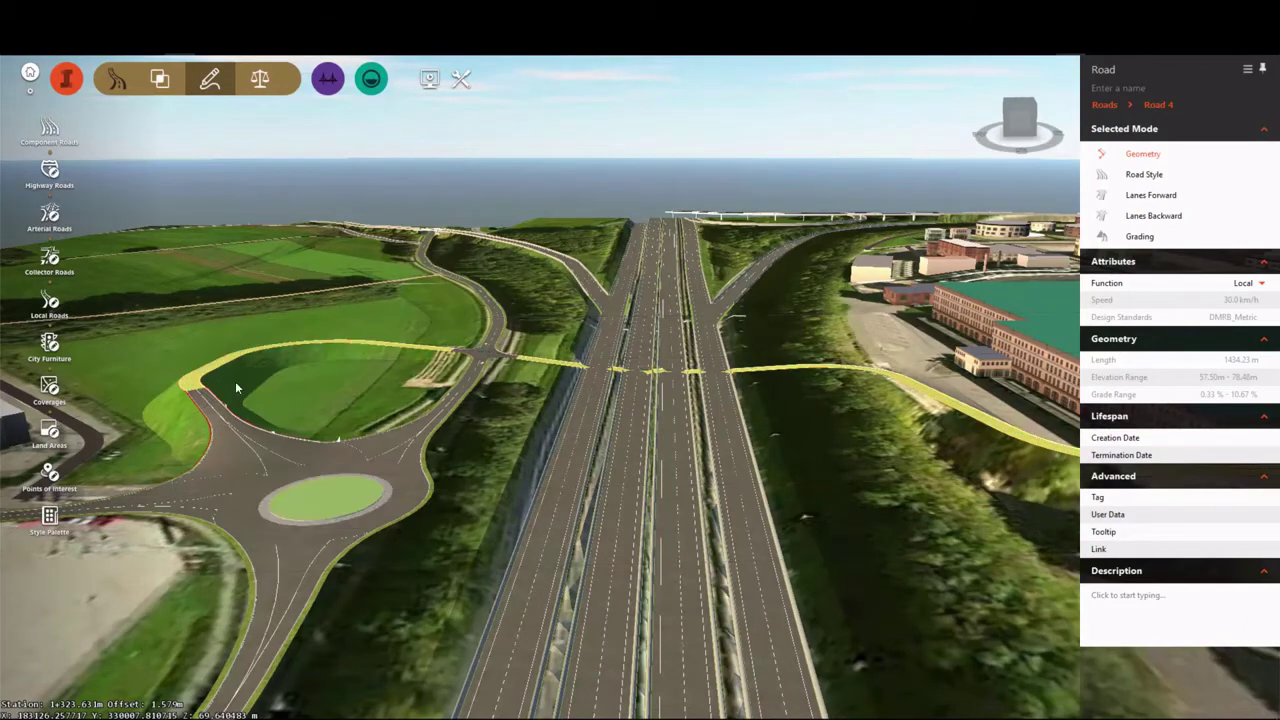
{"action": "scroll", "coordinate": [228, 362], "scroll_direction": "up", "scroll_amount": 3}
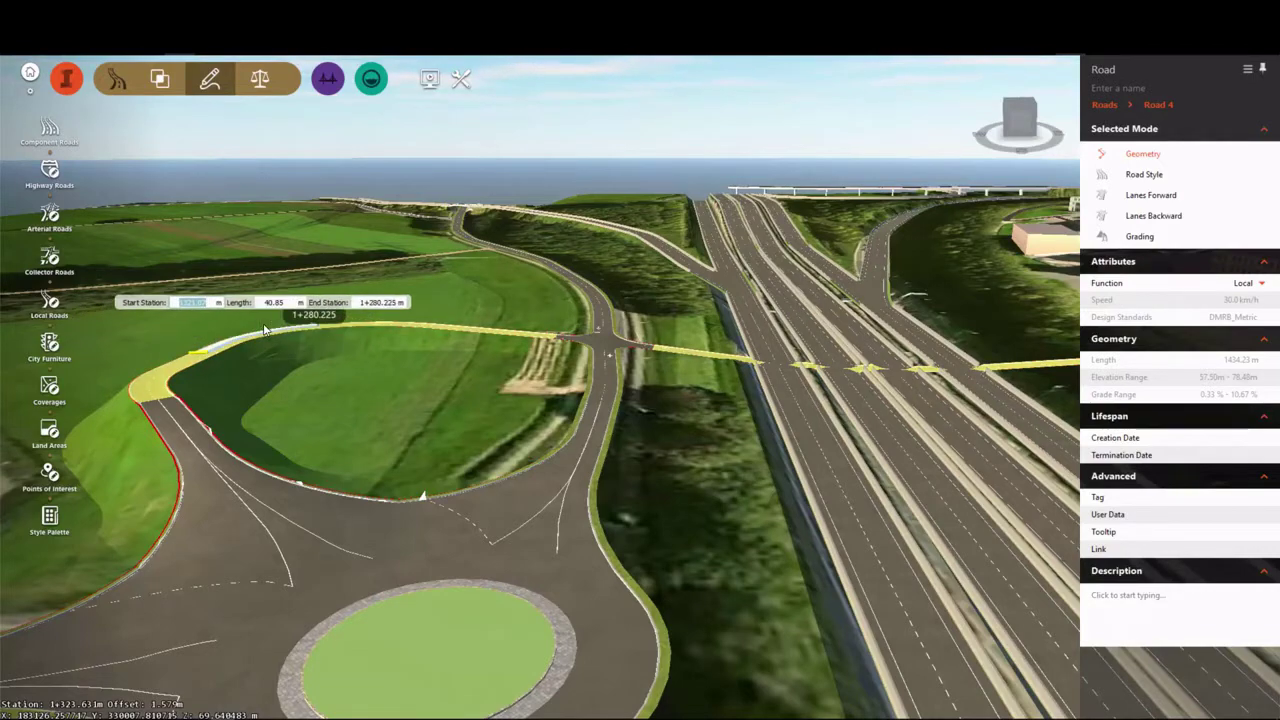
{"action": "scroll", "coordinate": [252, 320], "scroll_direction": "down", "scroll_amount": 5}
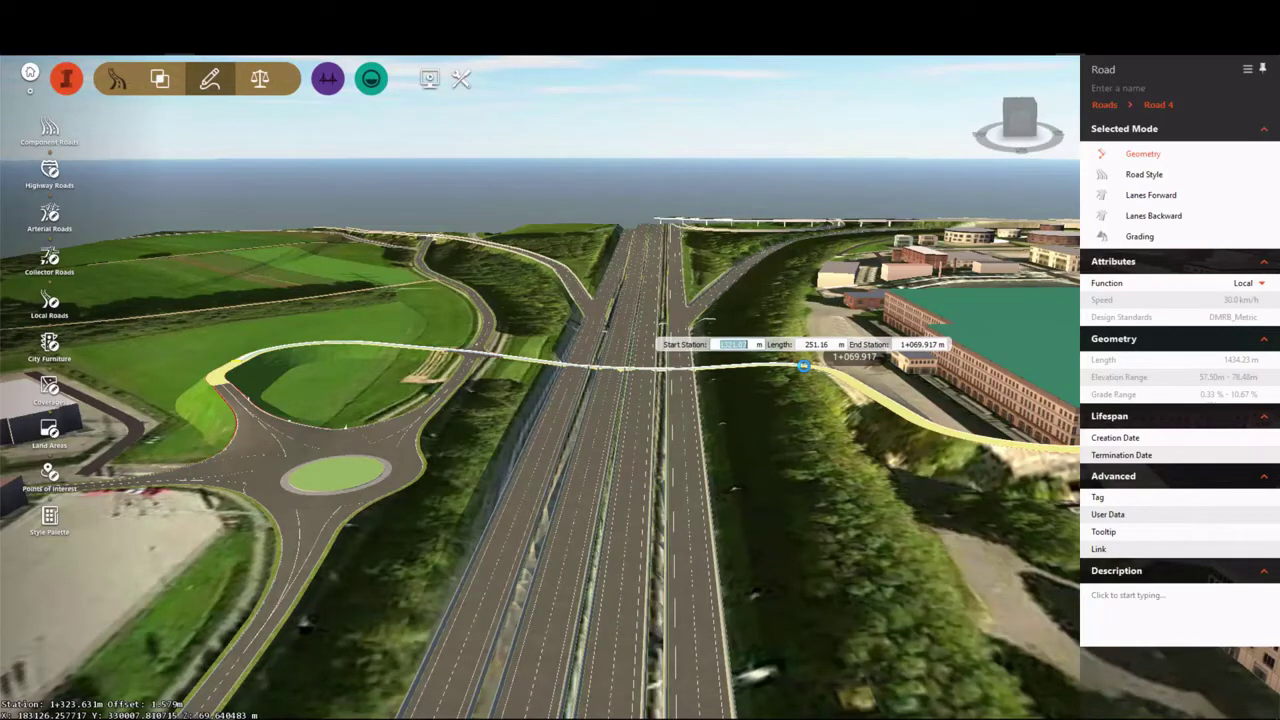
{"action": "left_click", "coordinate": [803, 366]}
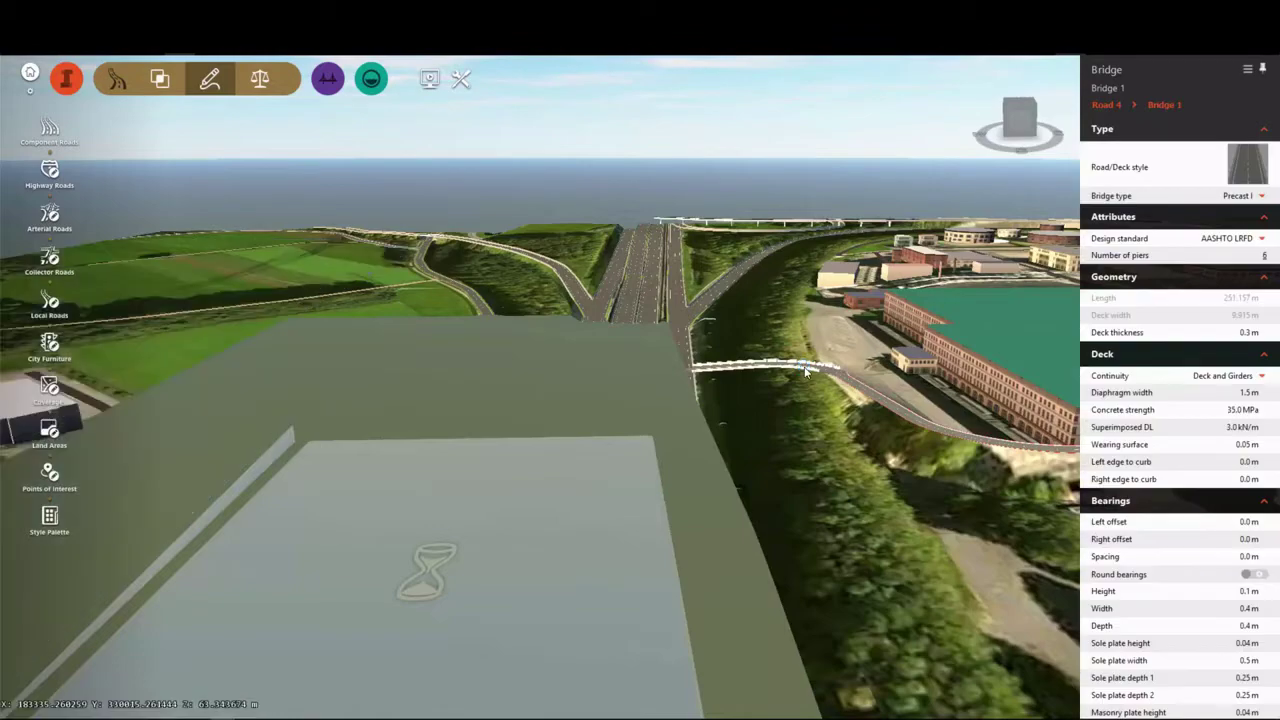
Select the new road and raise its elevation point over the motorway to lift the bridge deck above the carriageways.
{"action": "scroll", "coordinate": [578, 355], "scroll_direction": "up", "scroll_amount": 5}
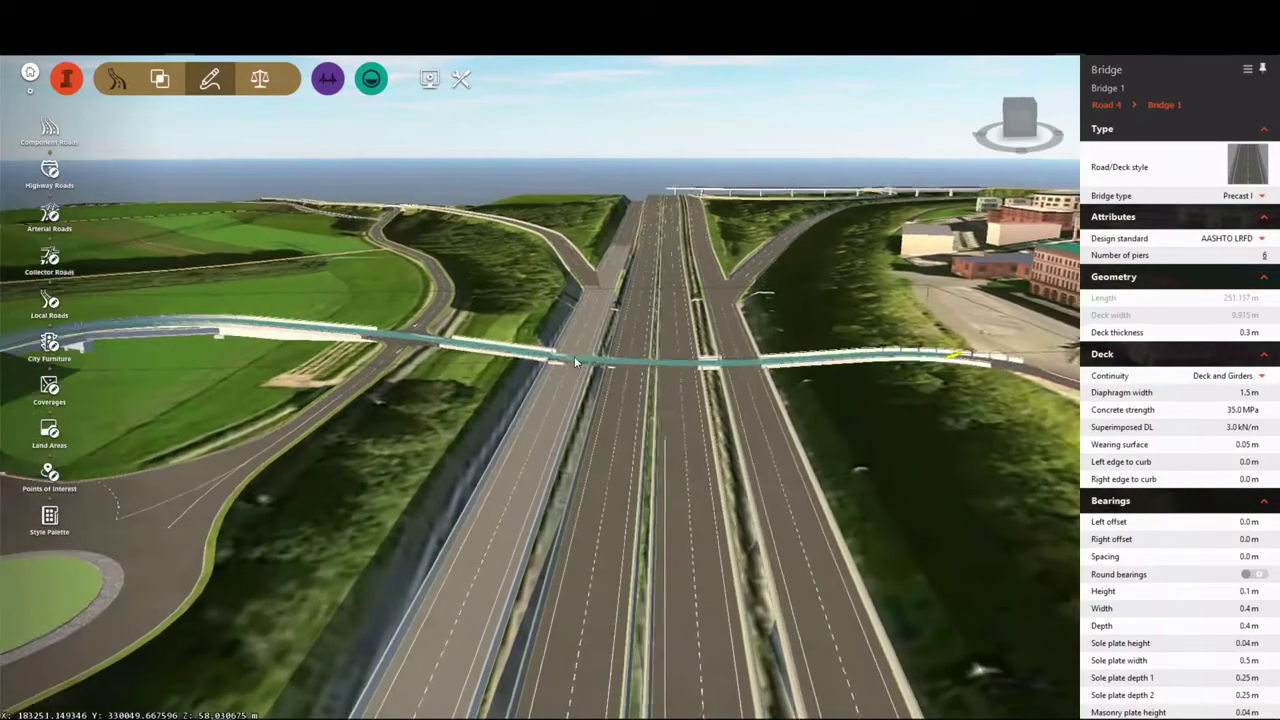
{"action": "scroll", "coordinate": [529, 370], "scroll_direction": "down", "scroll_amount": 3}
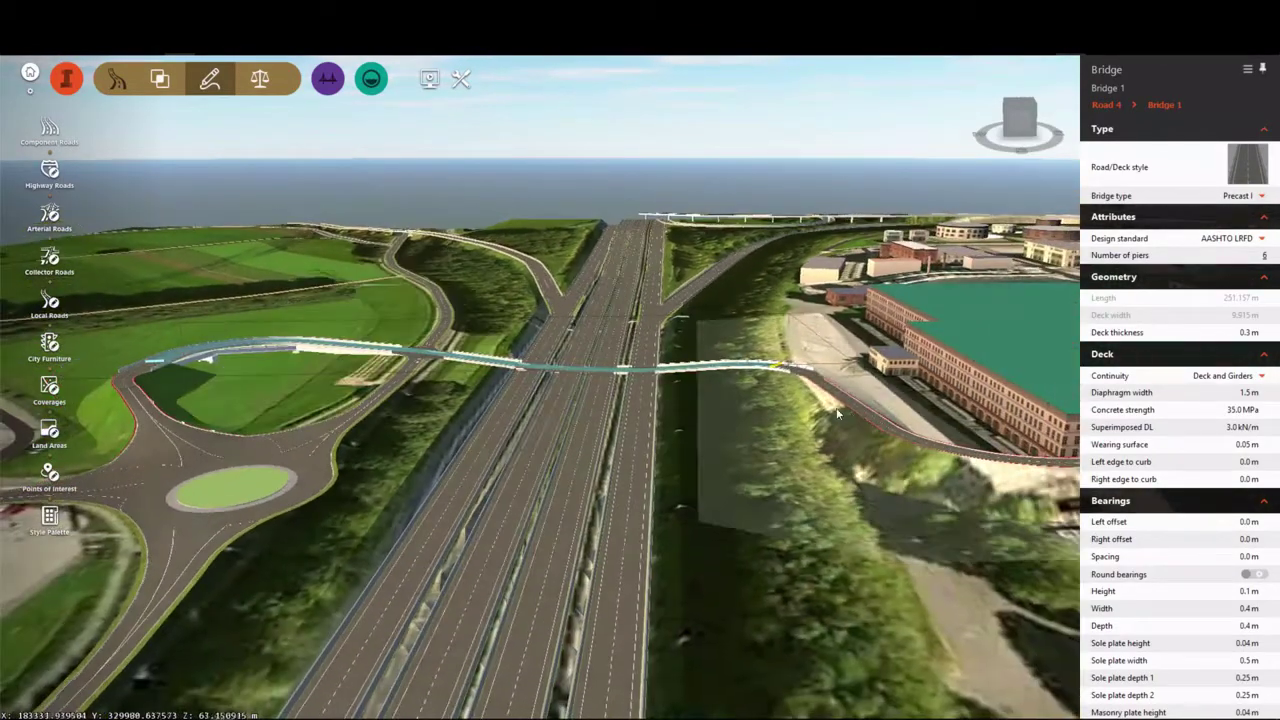
{"action": "left_click", "coordinate": [854, 405]}
{"action": "left_click", "coordinate": [855, 407]}
{"action": "scroll", "coordinate": [647, 365], "scroll_direction": "up", "scroll_amount": 5}
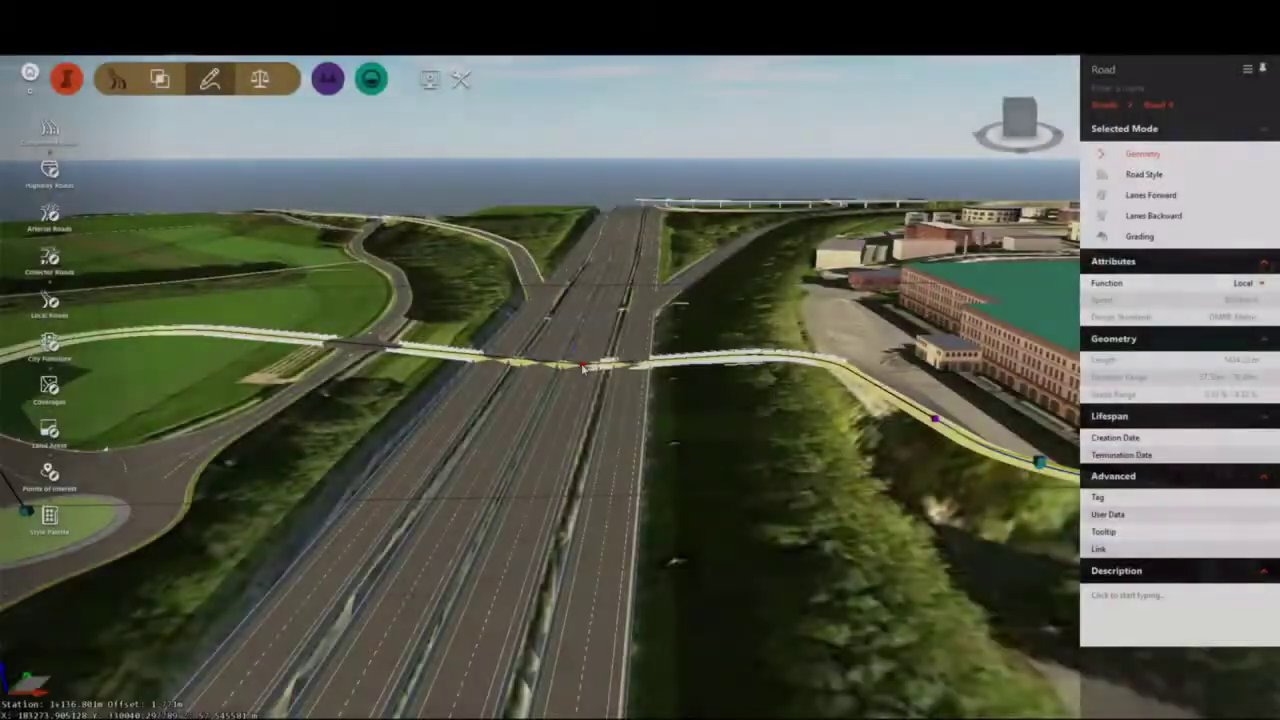
{"action": "left_click", "coordinate": [583, 350]}
{"action": "left_click_drag", "start_coordinate": [586, 335], "coordinate": [586, 332]}
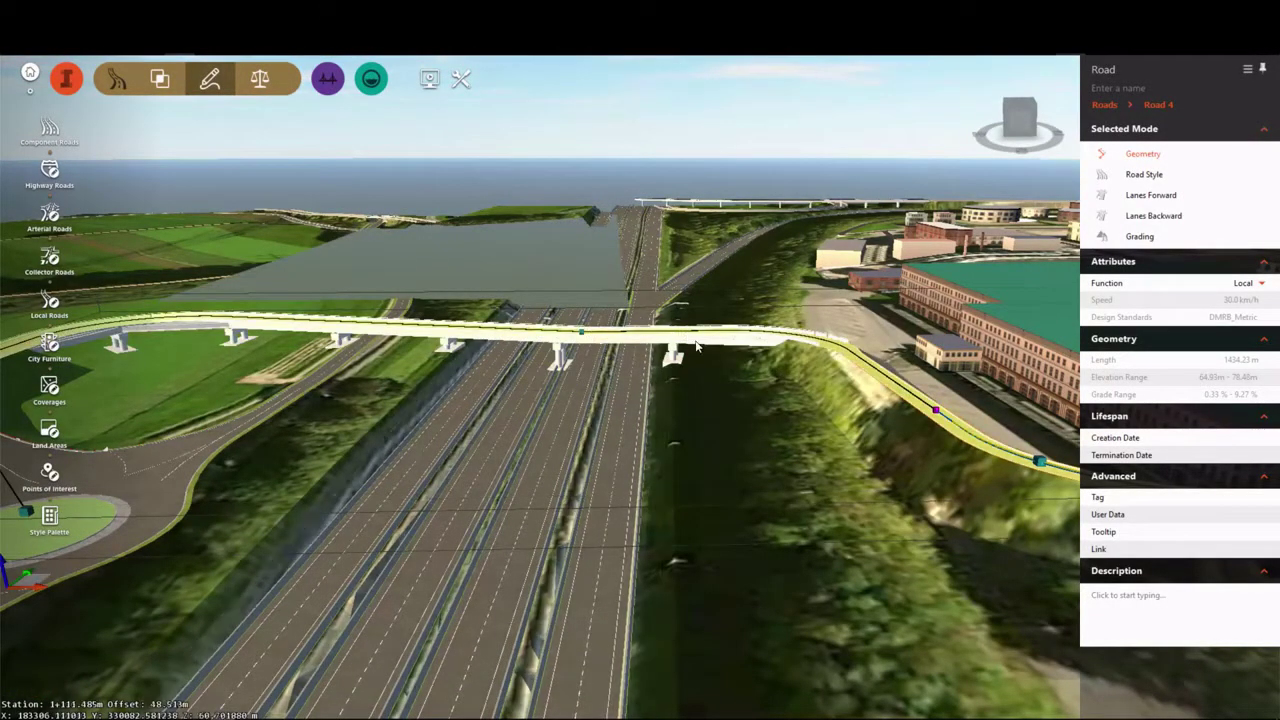
Raise the road's elevation point over the motorway further to give the bridge taller piers and more clearance.
{"action": "scroll", "coordinate": [697, 345], "scroll_direction": "down", "scroll_amount": 3}
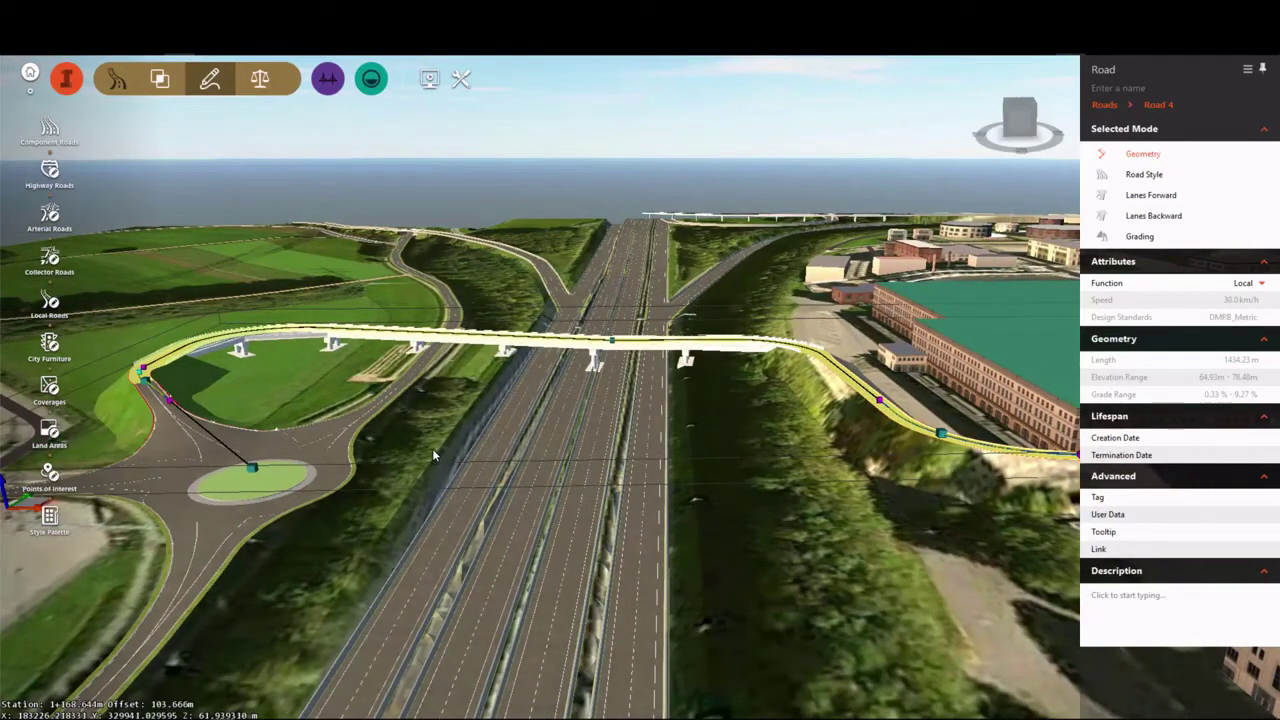
{"action": "left_click_drag", "start_coordinate": [433, 454], "coordinate": [460, 441]}
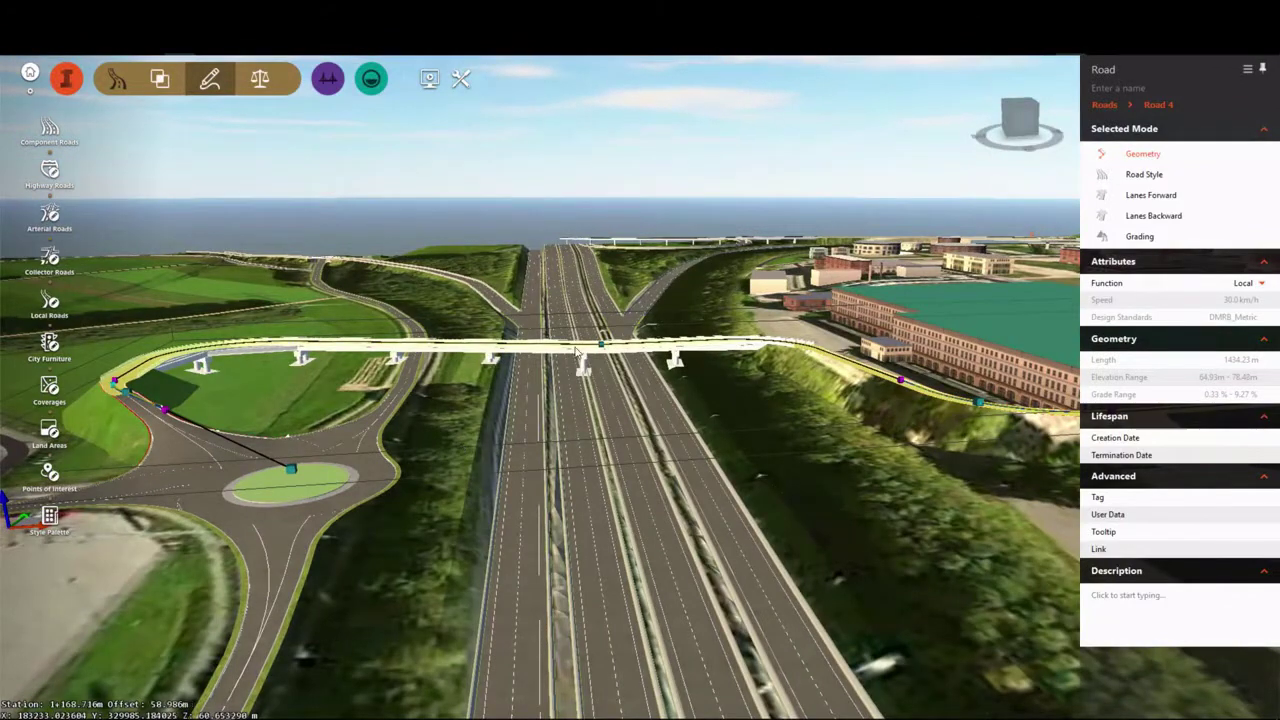
{"action": "scroll", "coordinate": [598, 342], "scroll_direction": "up", "scroll_amount": 4}
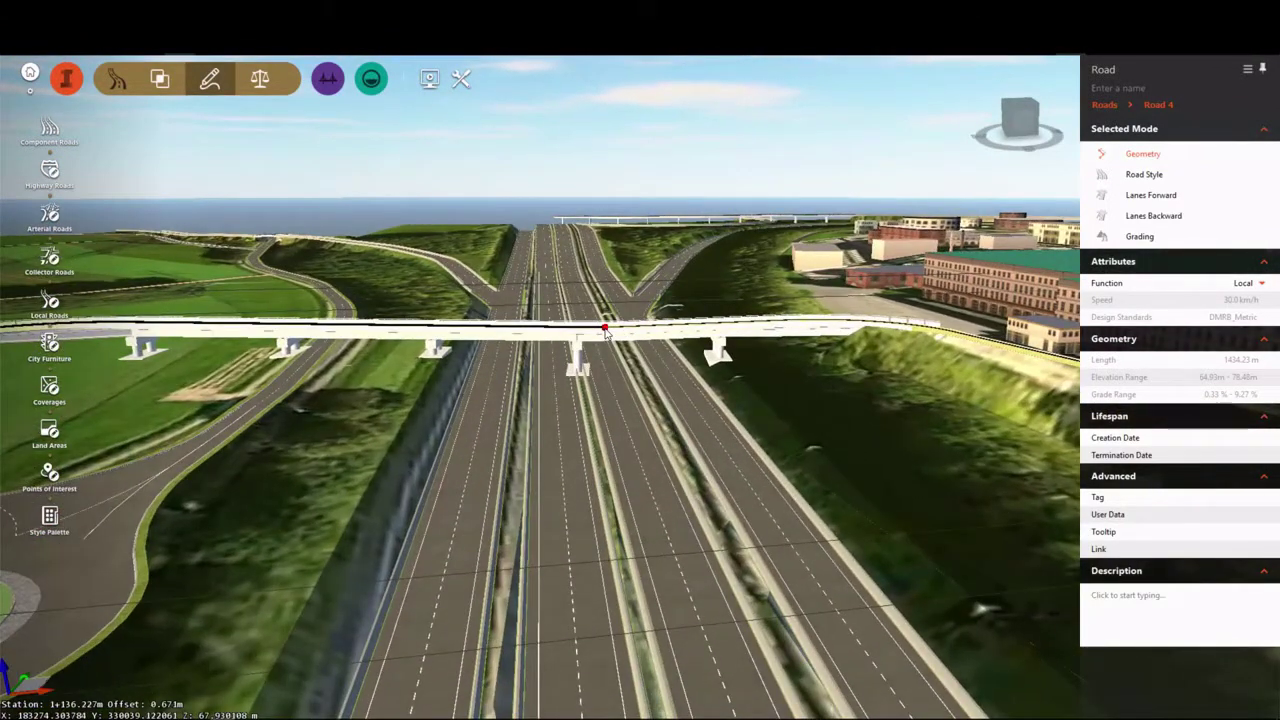
{"action": "left_click", "coordinate": [605, 329]}
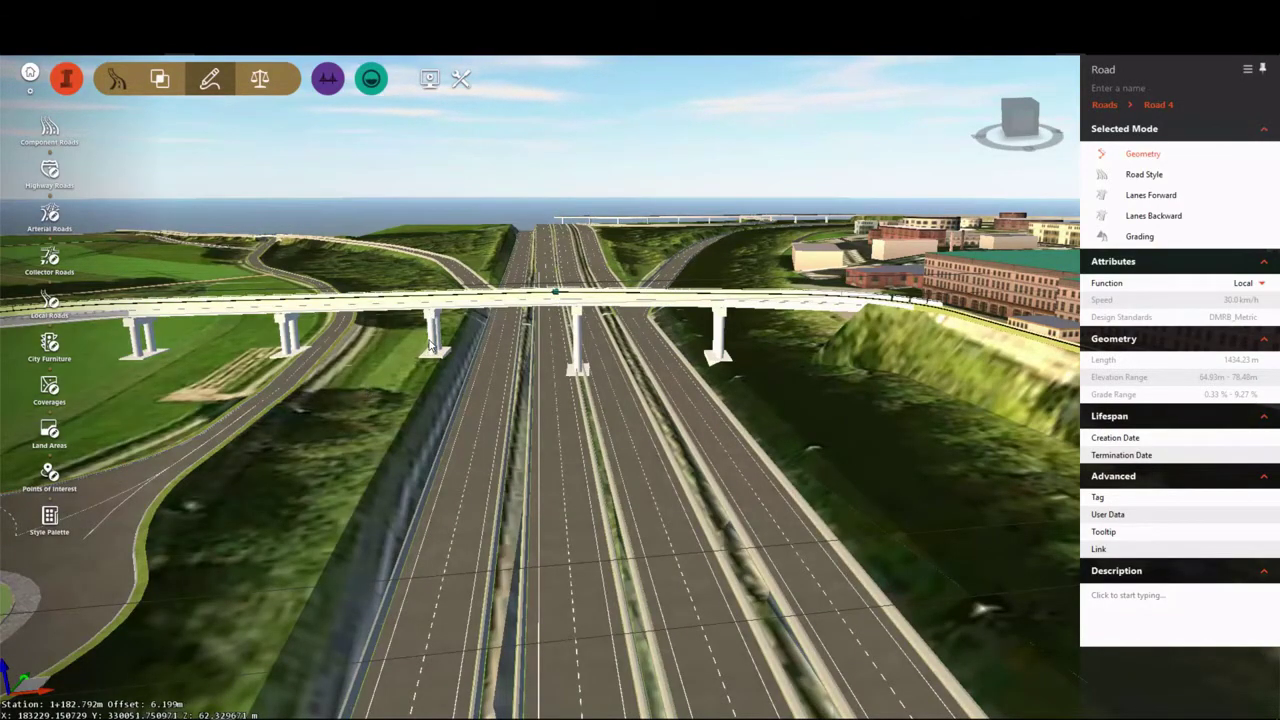
{"action": "scroll", "coordinate": [424, 343], "scroll_direction": "down", "scroll_amount": 3}
{"action": "scroll", "coordinate": [414, 338], "scroll_direction": "up", "scroll_amount": 3}
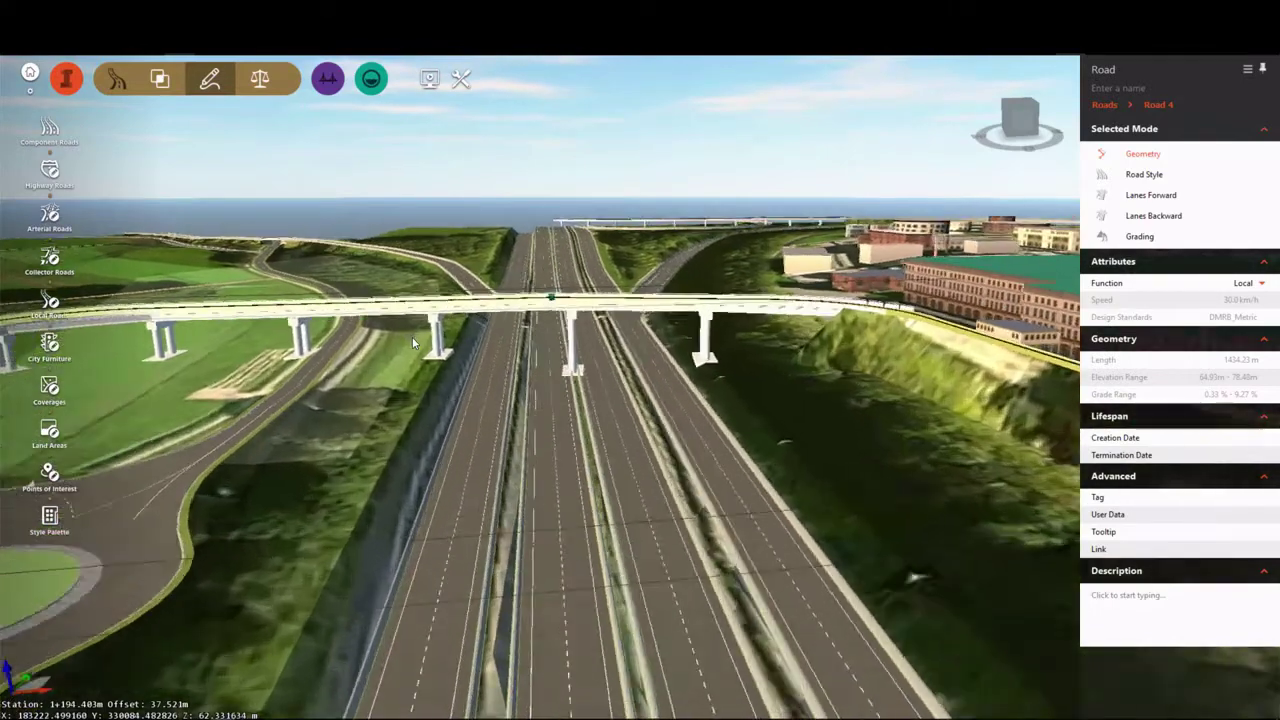
Try to shift the bridge pier beside the side road along the bridge to an offset of about 145 m.
{"action": "left_click", "coordinate": [262, 311]}
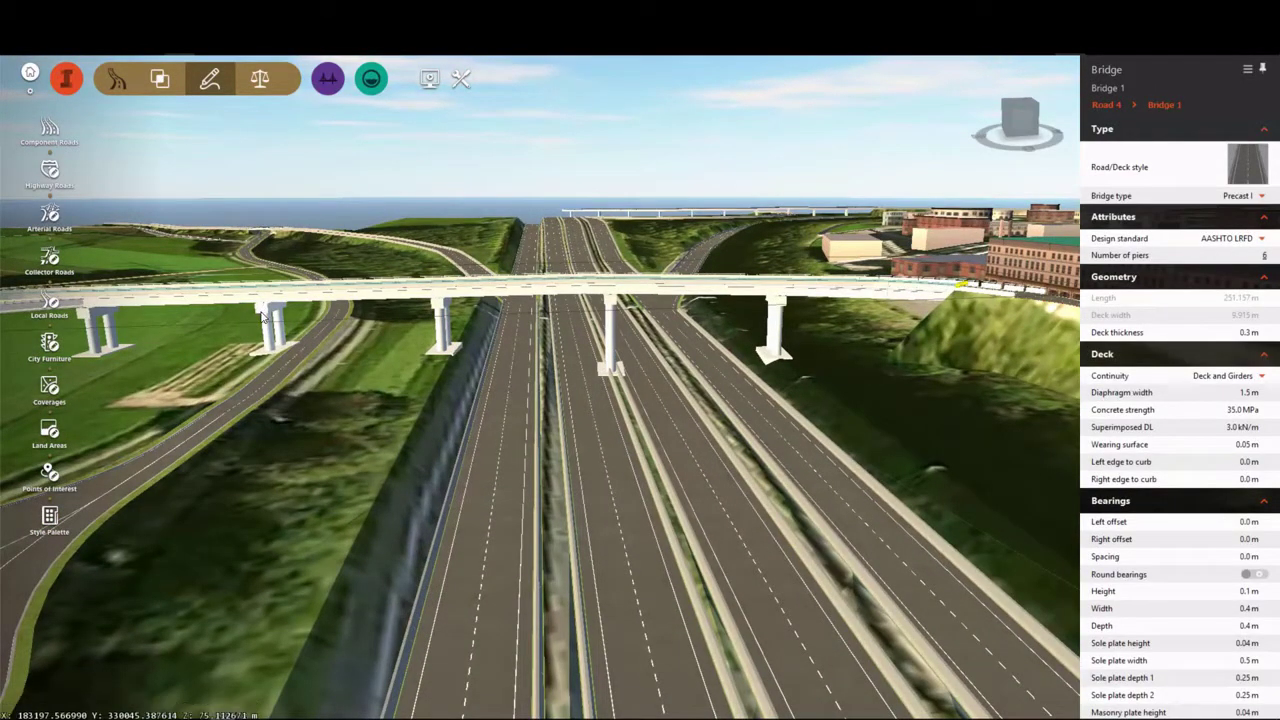
{"action": "left_click", "coordinate": [268, 335]}
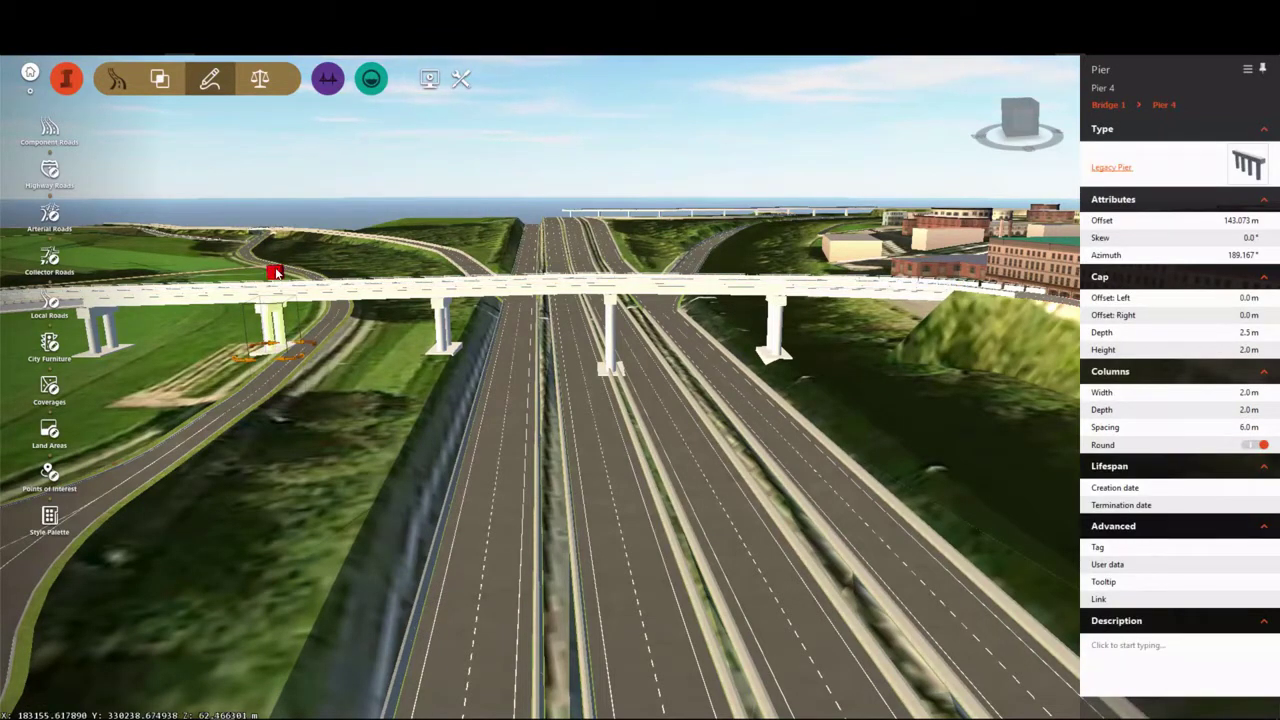
{"action": "left_click_drag", "start_coordinate": [277, 272], "coordinate": [284, 340]}
{"action": "right_click", "coordinate": [285, 341]}
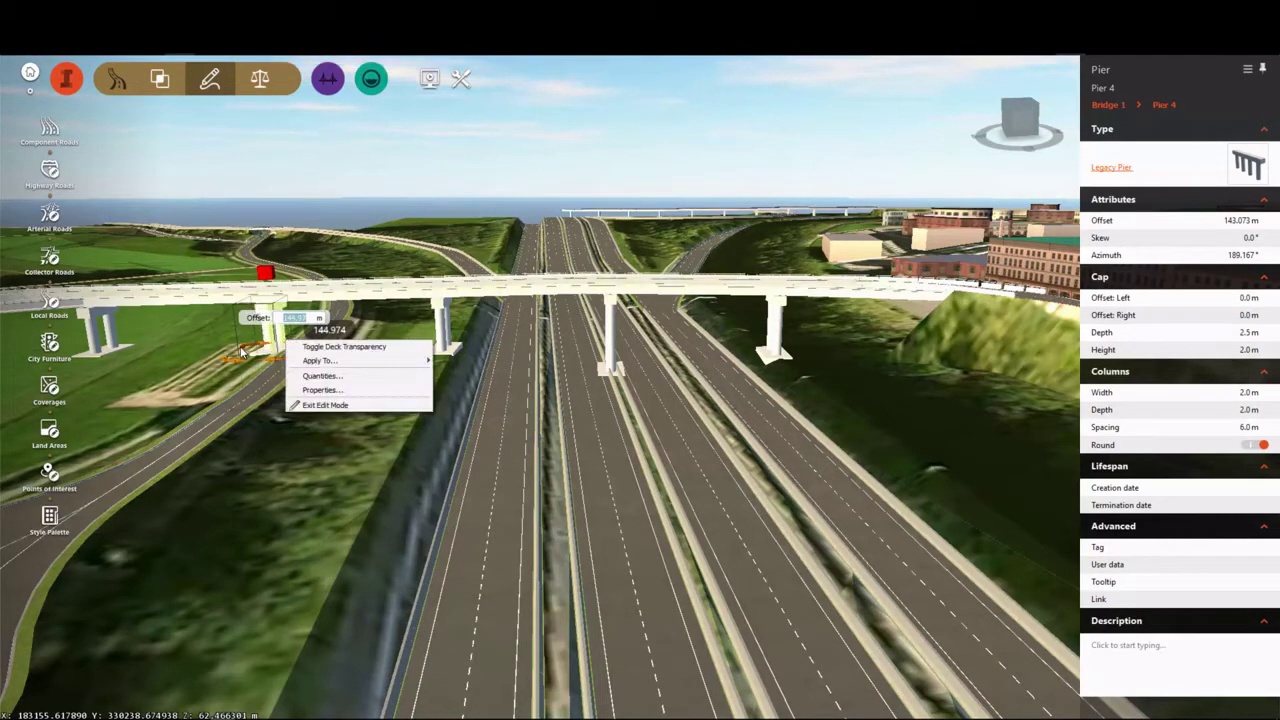
{"action": "left_click", "coordinate": [282, 433]}
{"action": "left_click", "coordinate": [239, 388]}
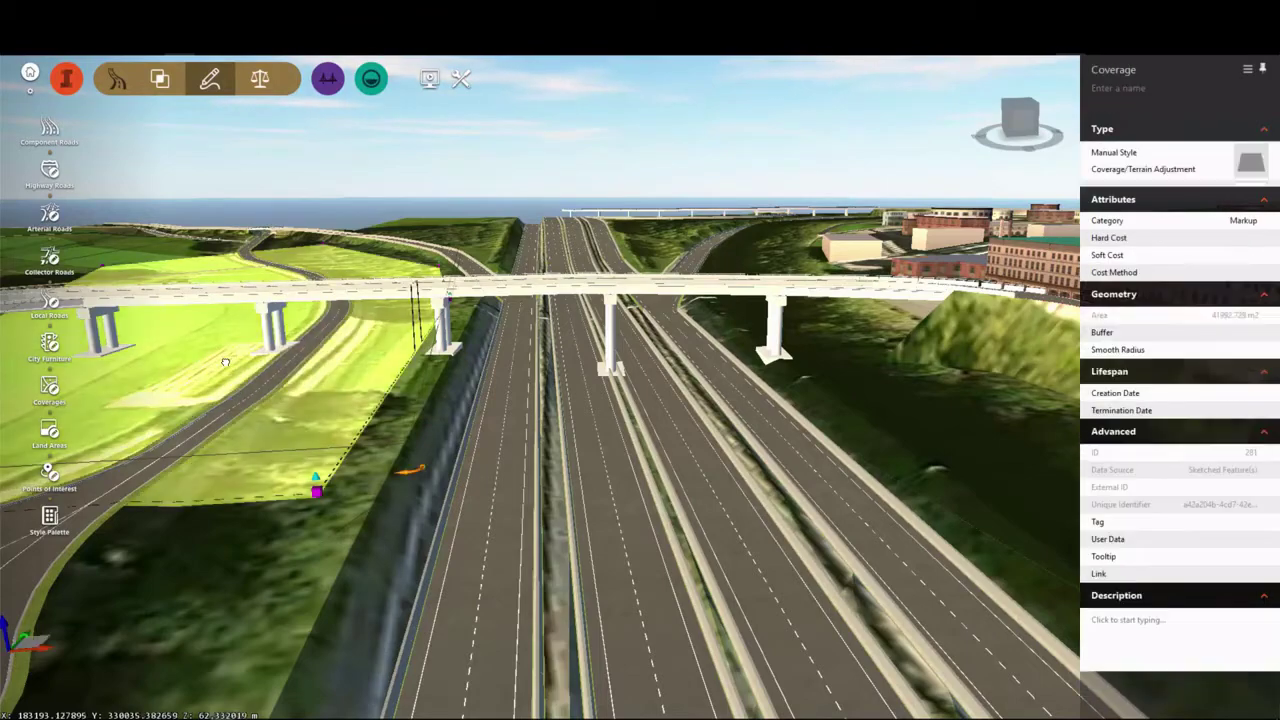
Rotate the bridge pier beside the side road slightly to adjust its skew.
{"action": "scroll", "coordinate": [229, 360], "scroll_direction": "up", "scroll_amount": 3}
{"action": "left_click_drag", "start_coordinate": [229, 361], "coordinate": [260, 412]}
{"action": "middle_click_drag", "start_coordinate": [259, 413], "coordinate": [273, 321]}
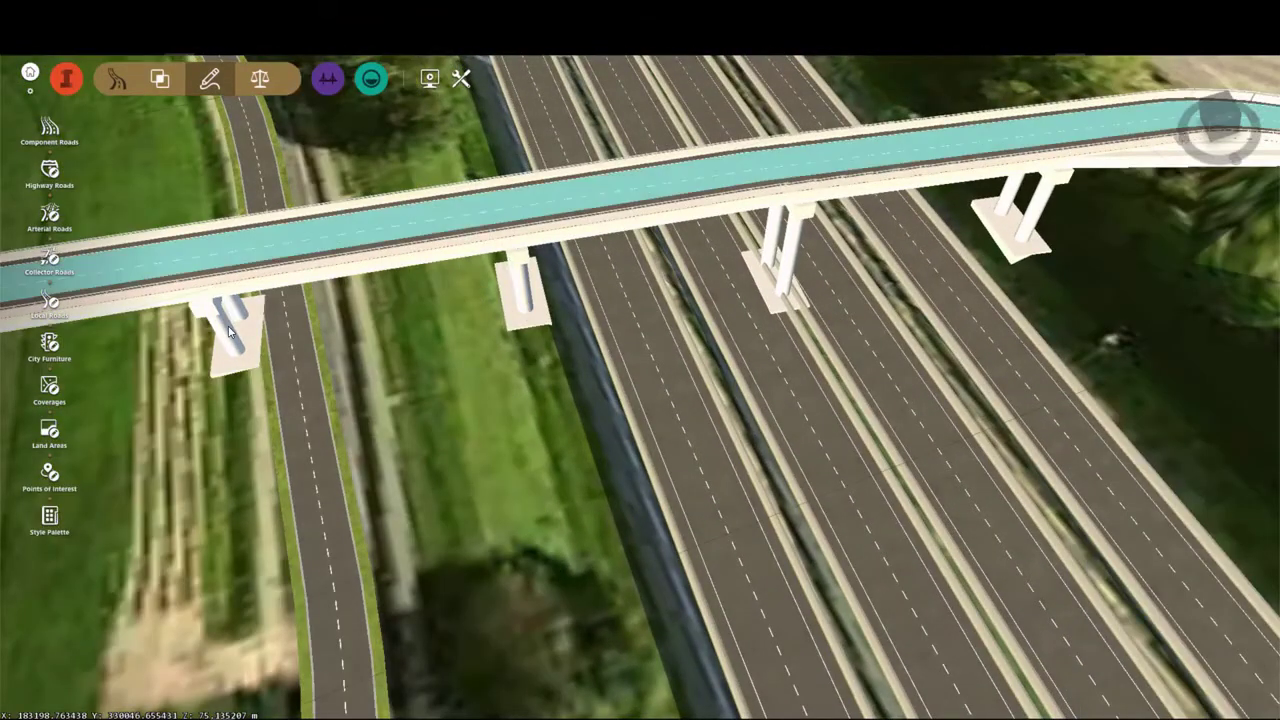
{"action": "left_click", "coordinate": [228, 335]}
{"action": "left_click", "coordinate": [212, 314]}
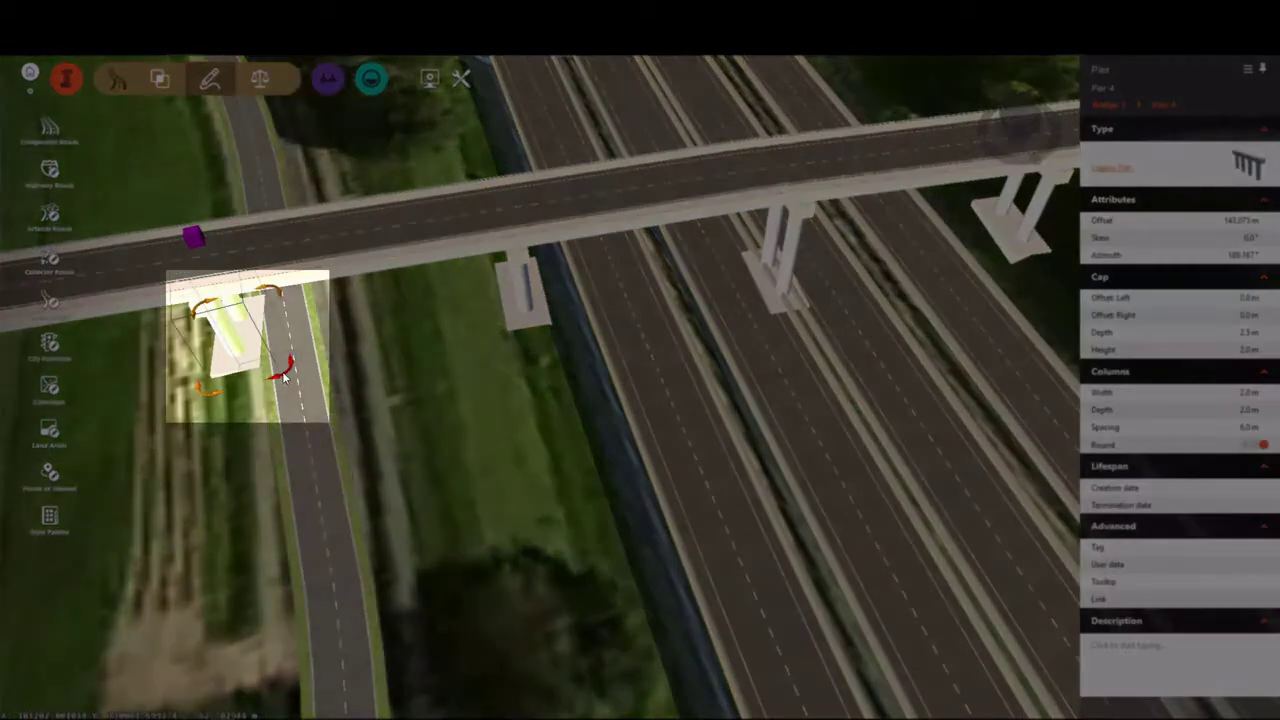
{"action": "left_click_drag", "start_coordinate": [285, 377], "coordinate": [286, 366]}
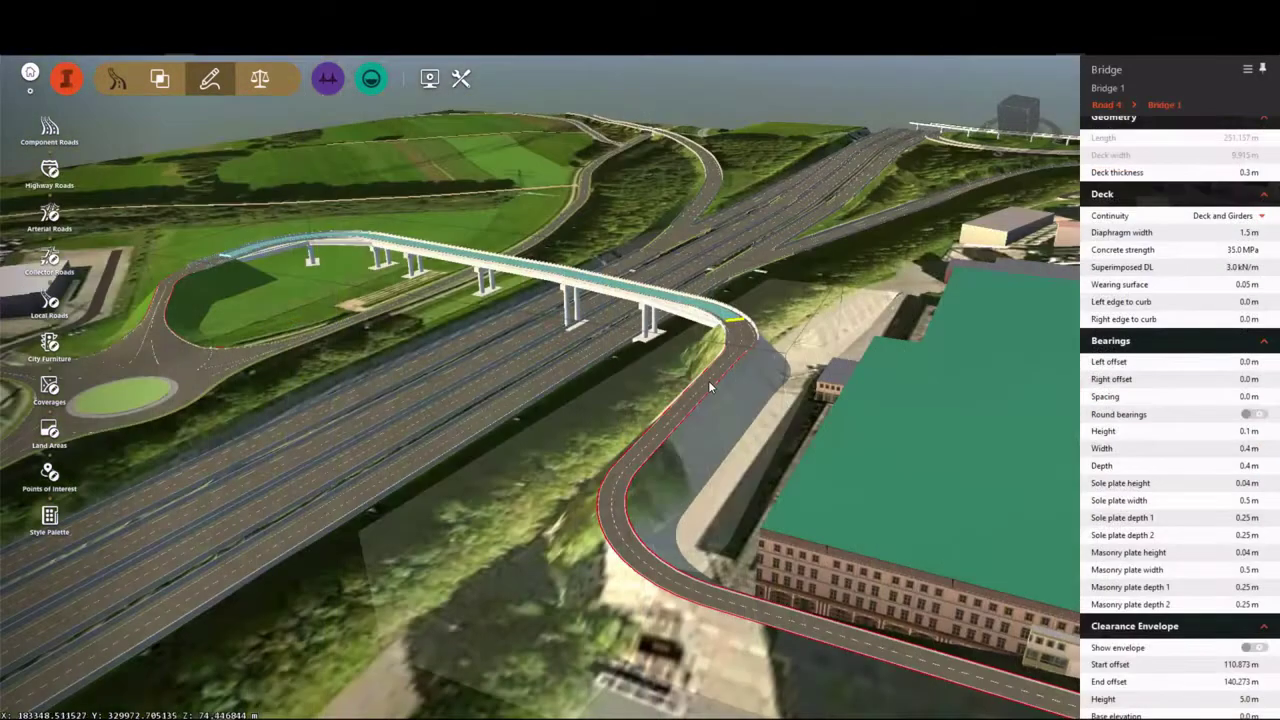
Add a PVI to the road between the bridge's east end and the next bend, and lower it to about 65.8 m elevation.
{"action": "left_click", "coordinate": [701, 397]}
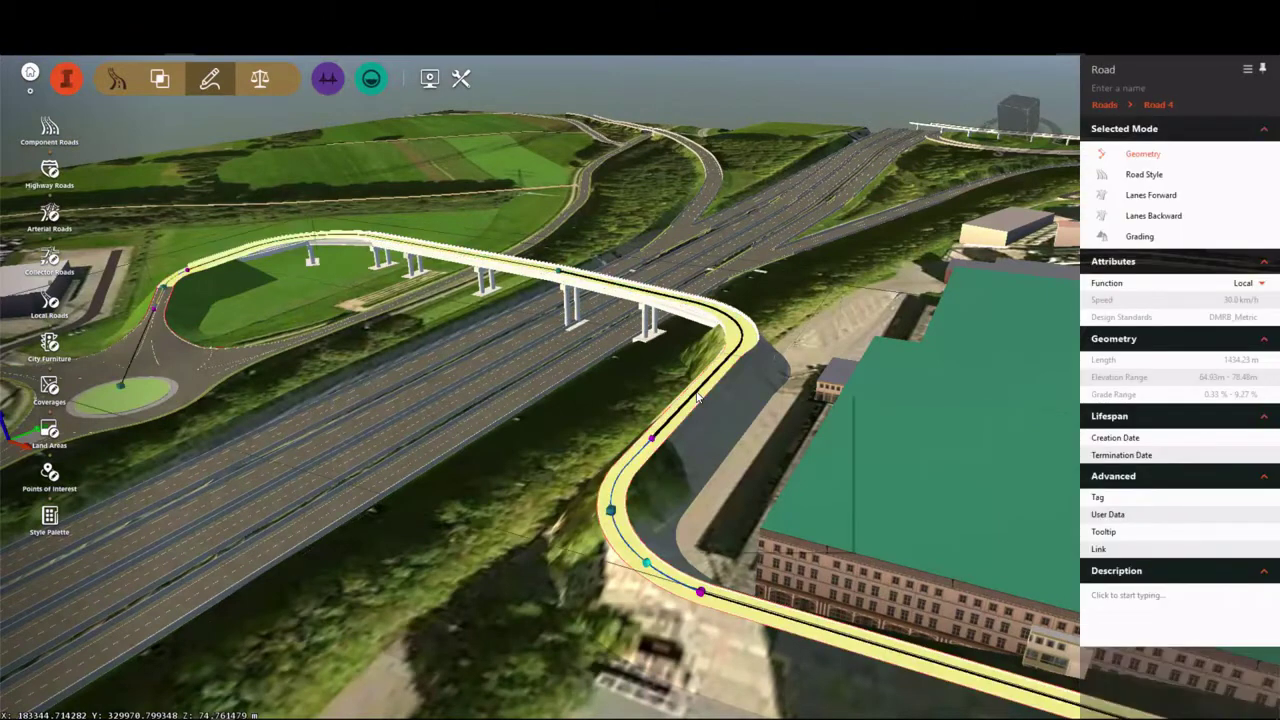
{"action": "right_click", "coordinate": [700, 397]}
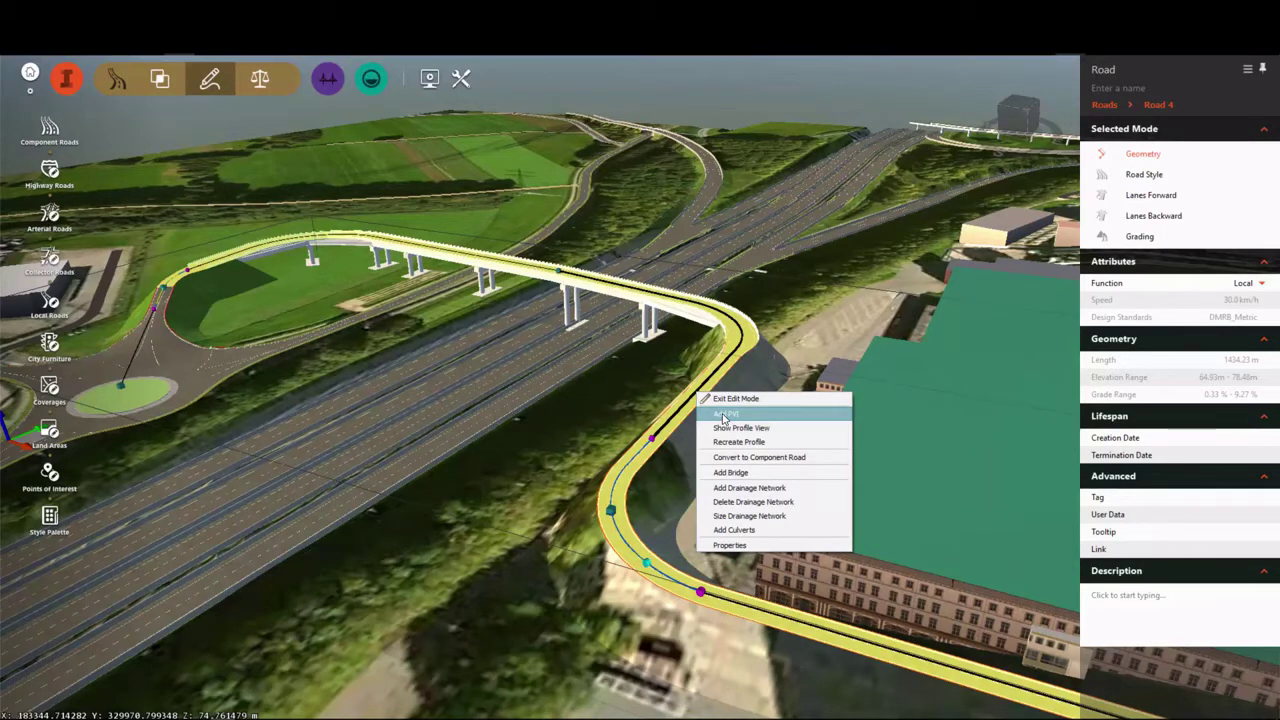
{"action": "left_click", "coordinate": [724, 416]}
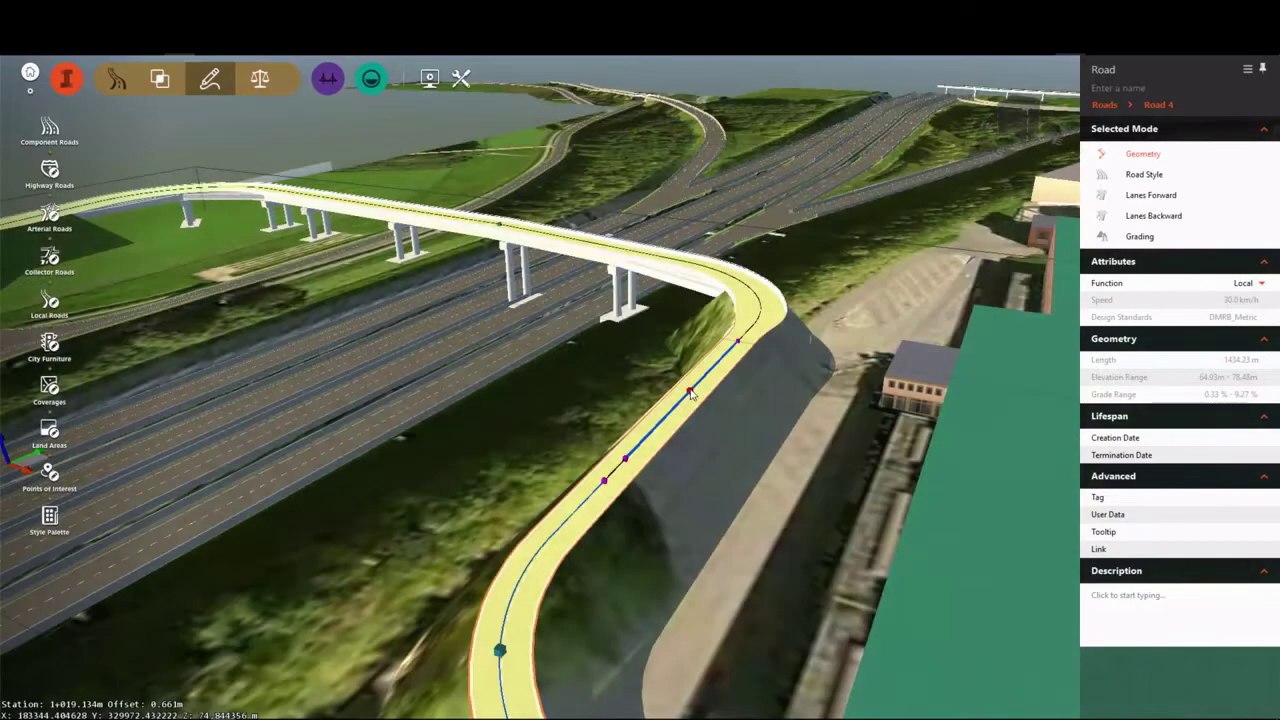
{"action": "left_click_drag", "start_coordinate": [690, 390], "coordinate": [680, 446]}
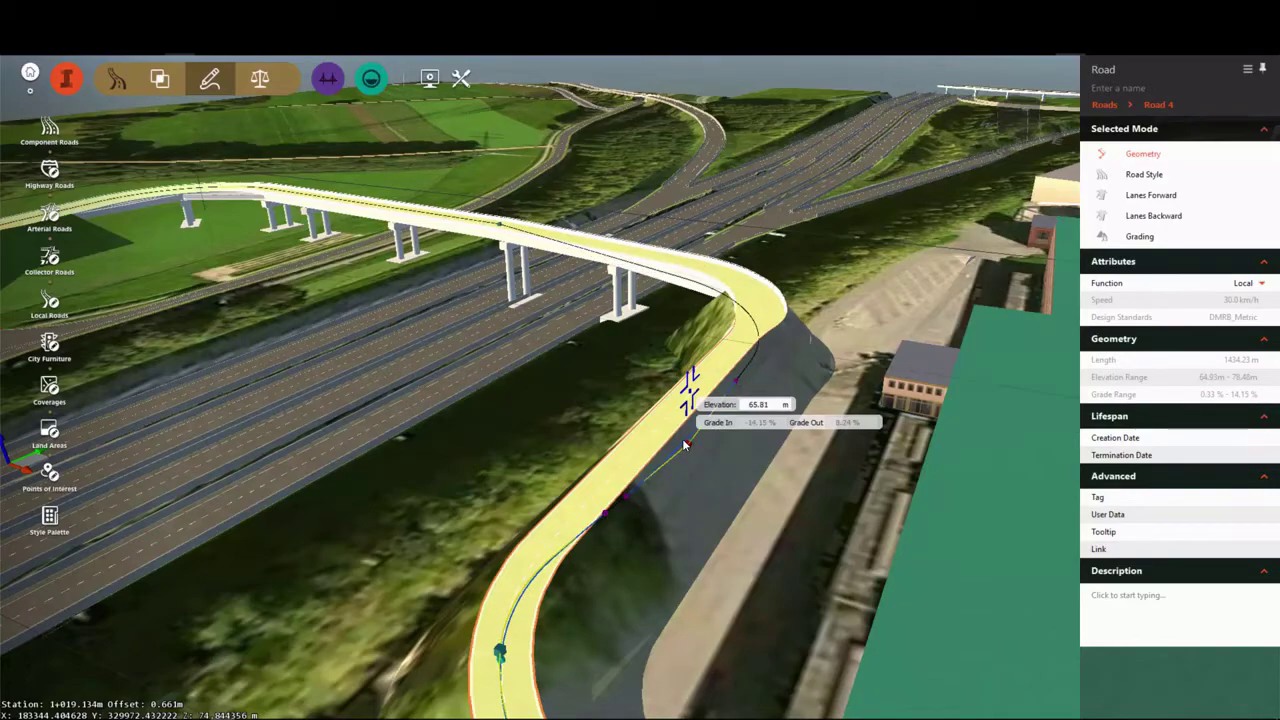
Lower the road's elevation point at station 960 near the green-roofed building's southwest corner.
{"action": "left_click_drag", "start_coordinate": [648, 464], "coordinate": [831, 448]}
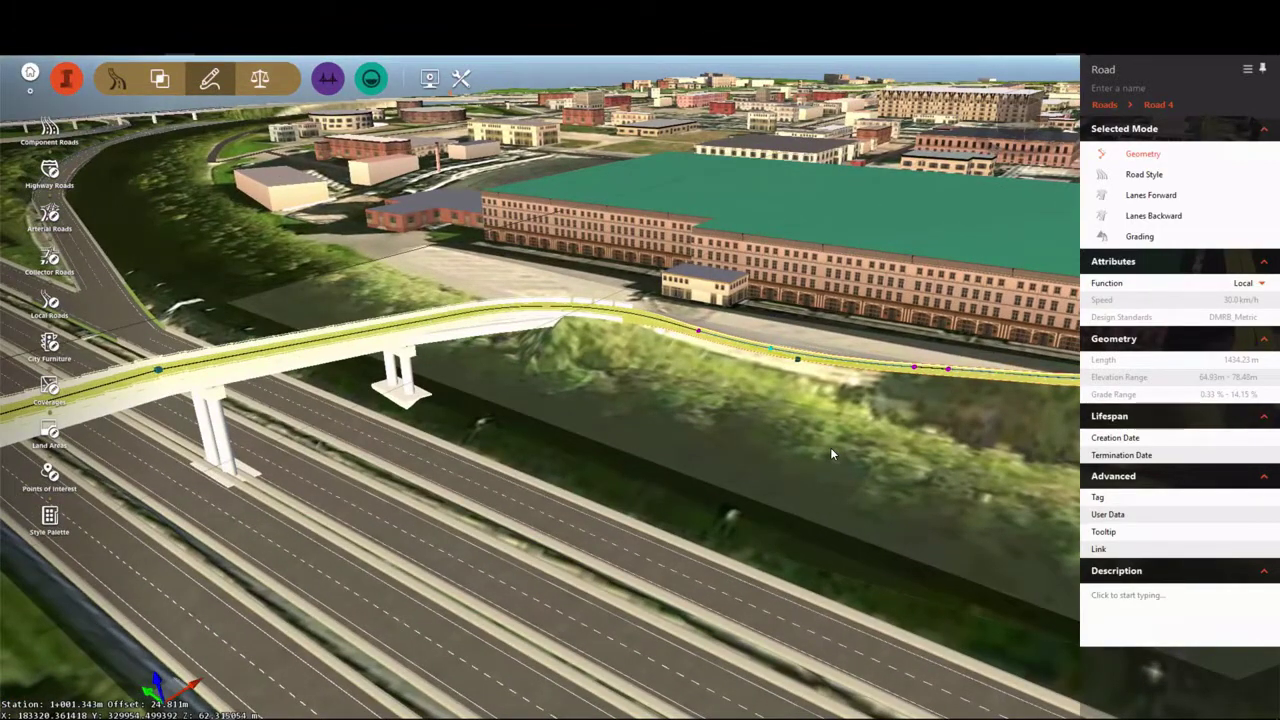
{"action": "middle_click_drag", "start_coordinate": [897, 437], "coordinate": [826, 365]}
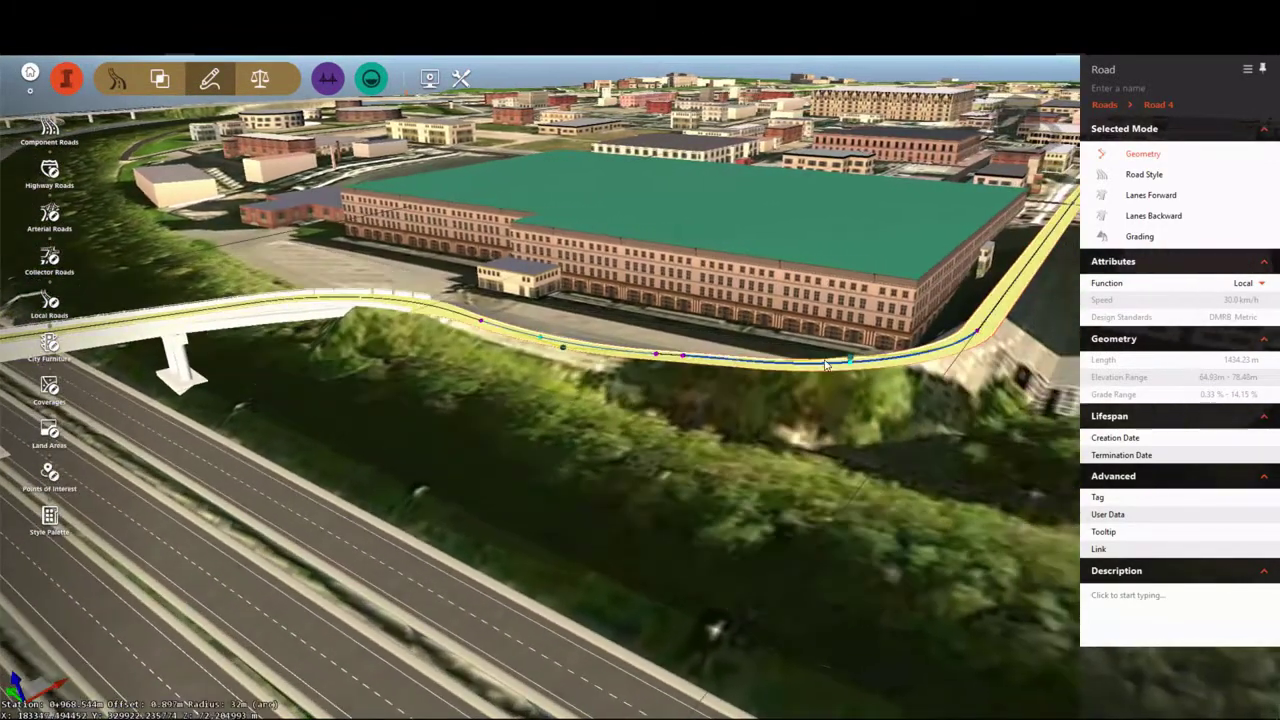
{"action": "left_click", "coordinate": [849, 359]}
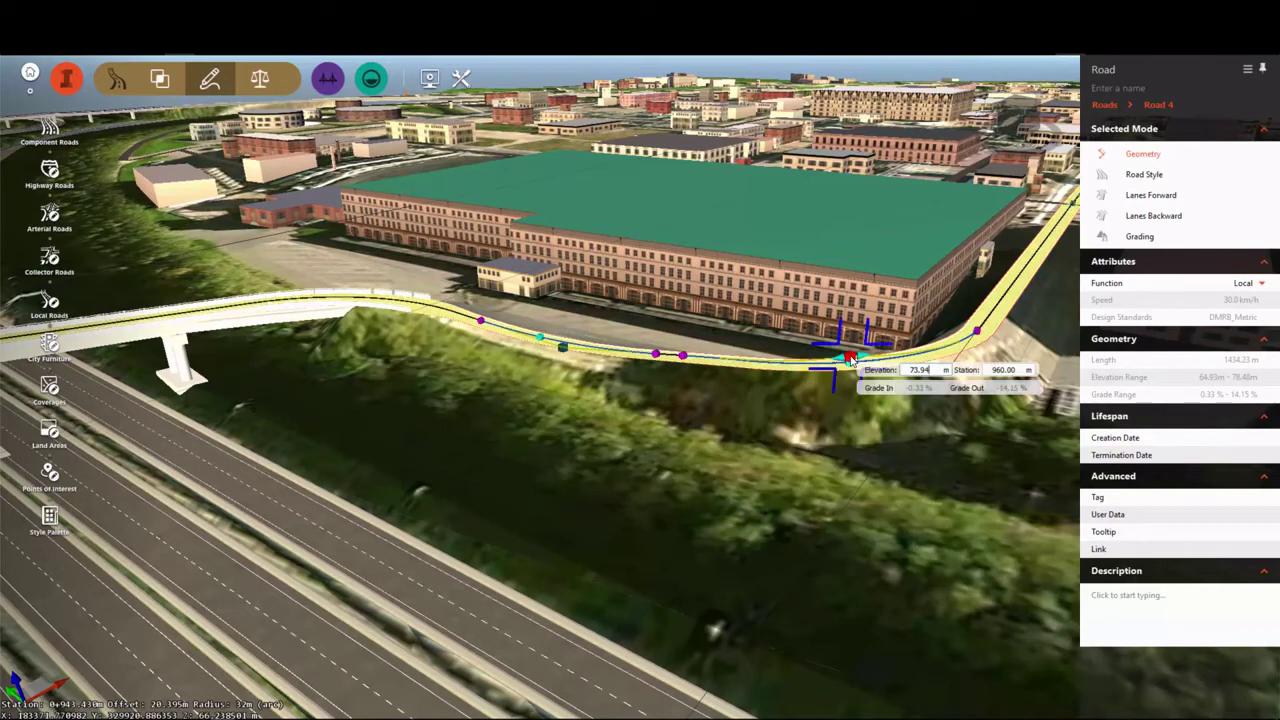
{"action": "left_click_drag", "start_coordinate": [849, 359], "coordinate": [847, 415]}
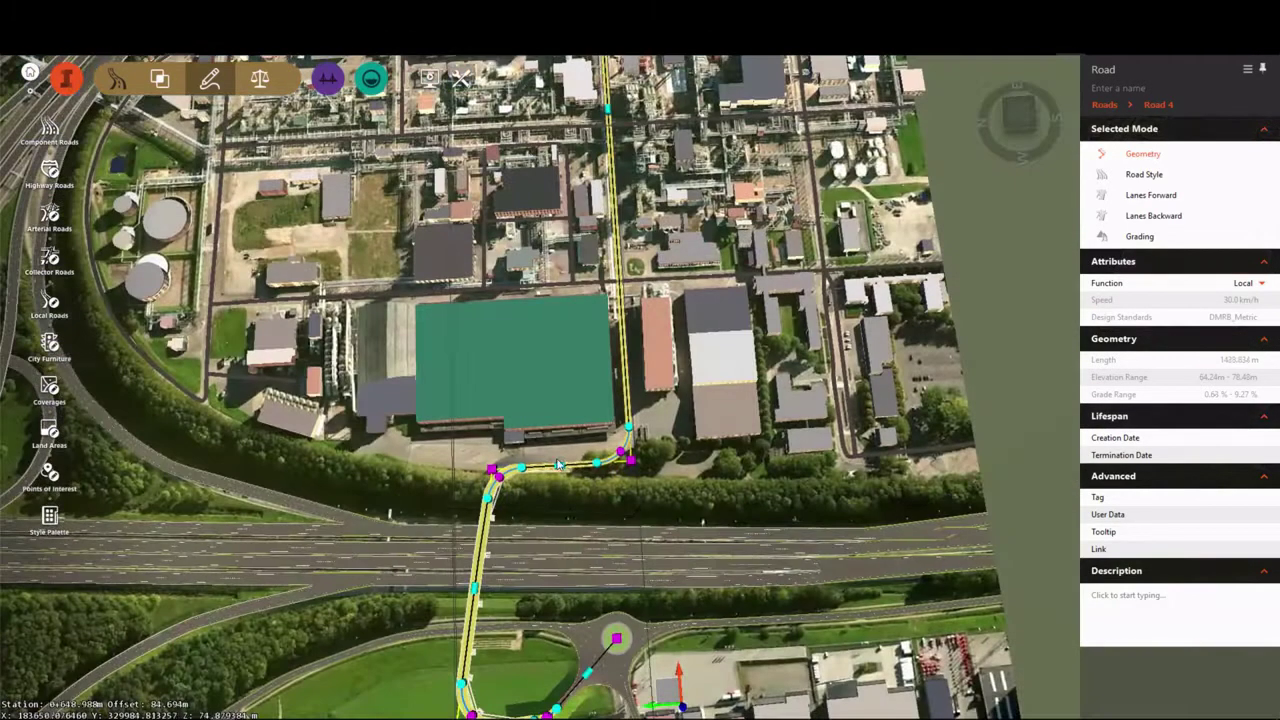
Increase the radius of the road curve at the green-roofed building's southwest corner and refresh the model.
{"action": "scroll", "coordinate": [645, 432], "scroll_direction": "up", "scroll_amount": 5}
{"action": "scroll", "coordinate": [645, 432], "scroll_direction": "up", "scroll_amount": 3}
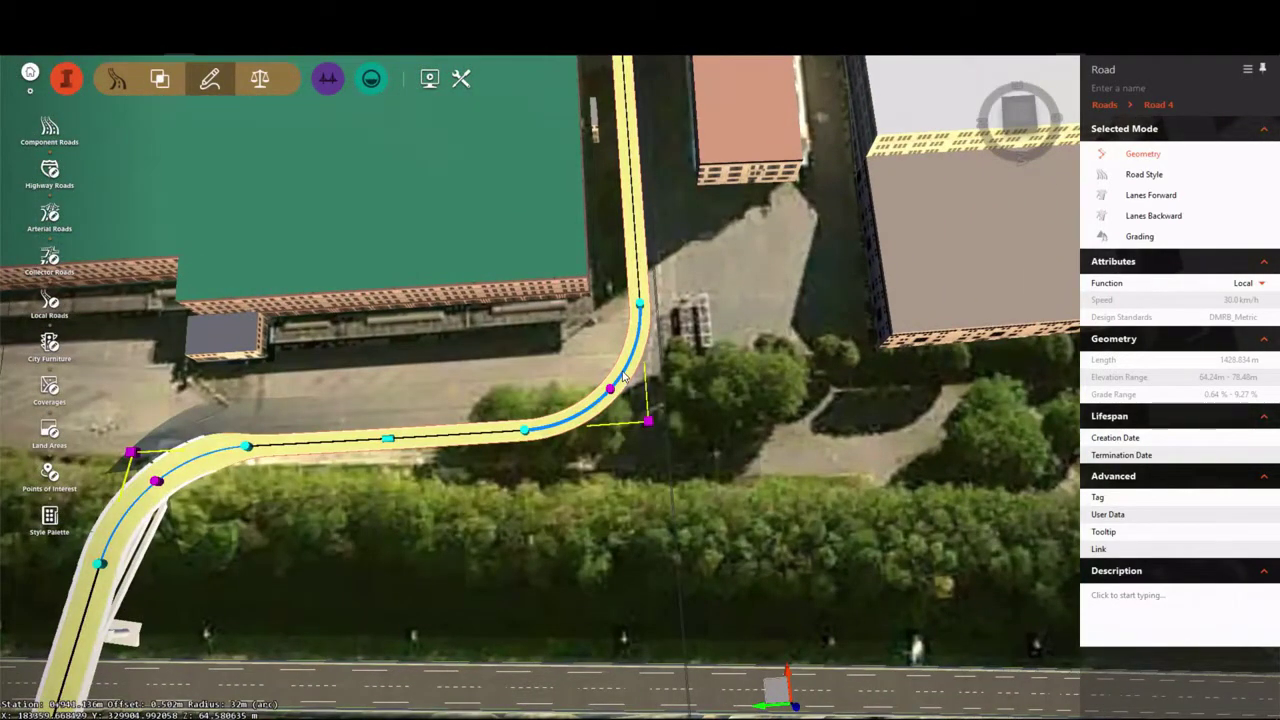
{"action": "right_click", "coordinate": [624, 376]}
{"action": "mouse_move", "coordinate": [634, 394]}
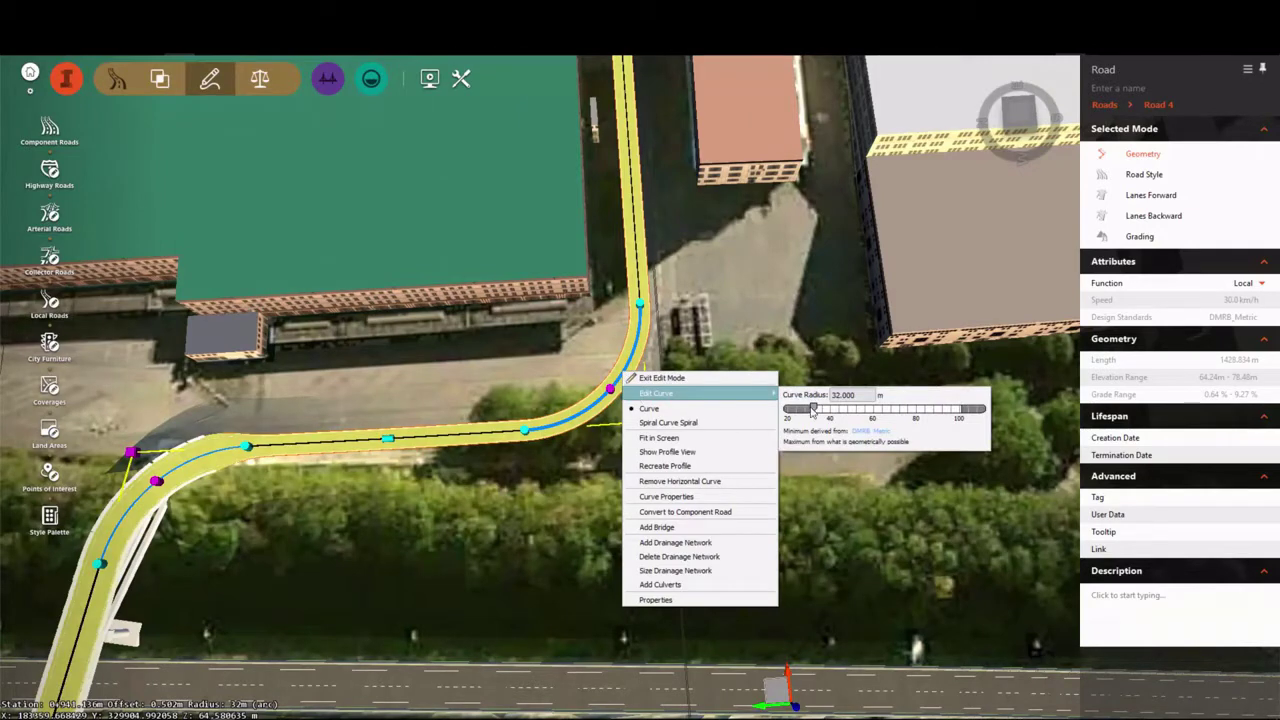
{"action": "left_click_drag", "start_coordinate": [815, 408], "coordinate": [862, 413]}
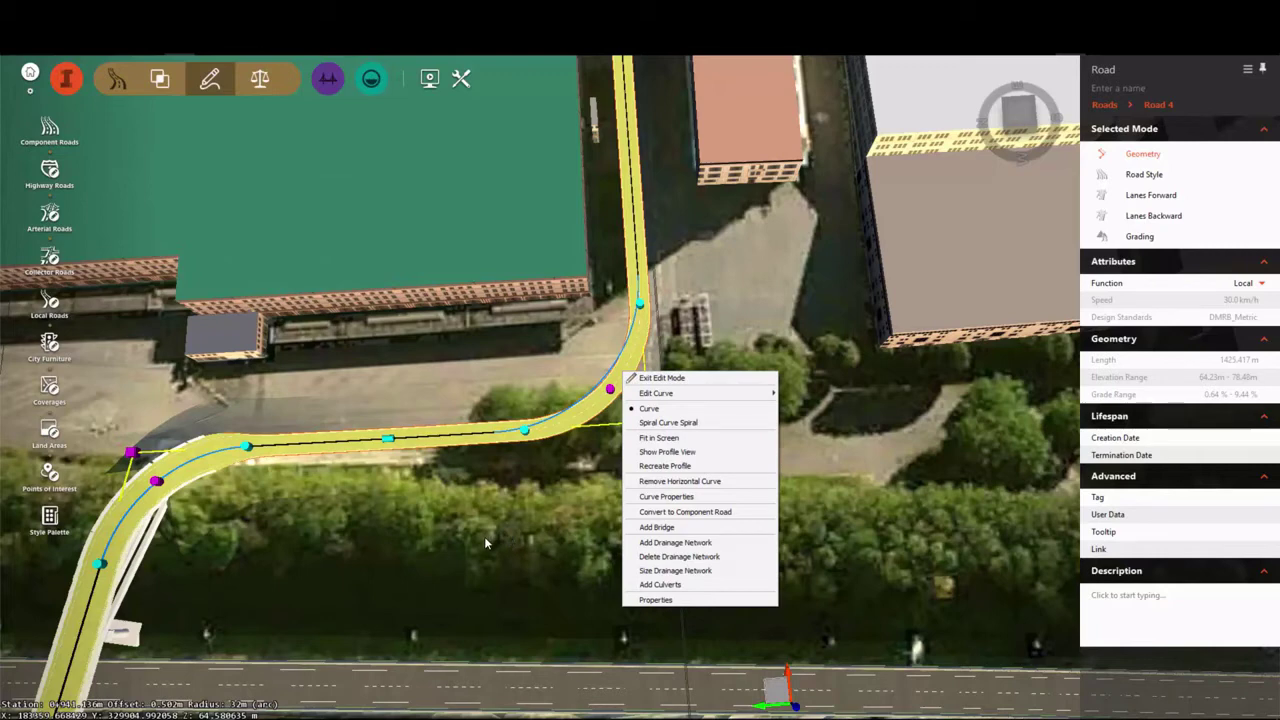
{"action": "left_click", "coordinate": [487, 537]}
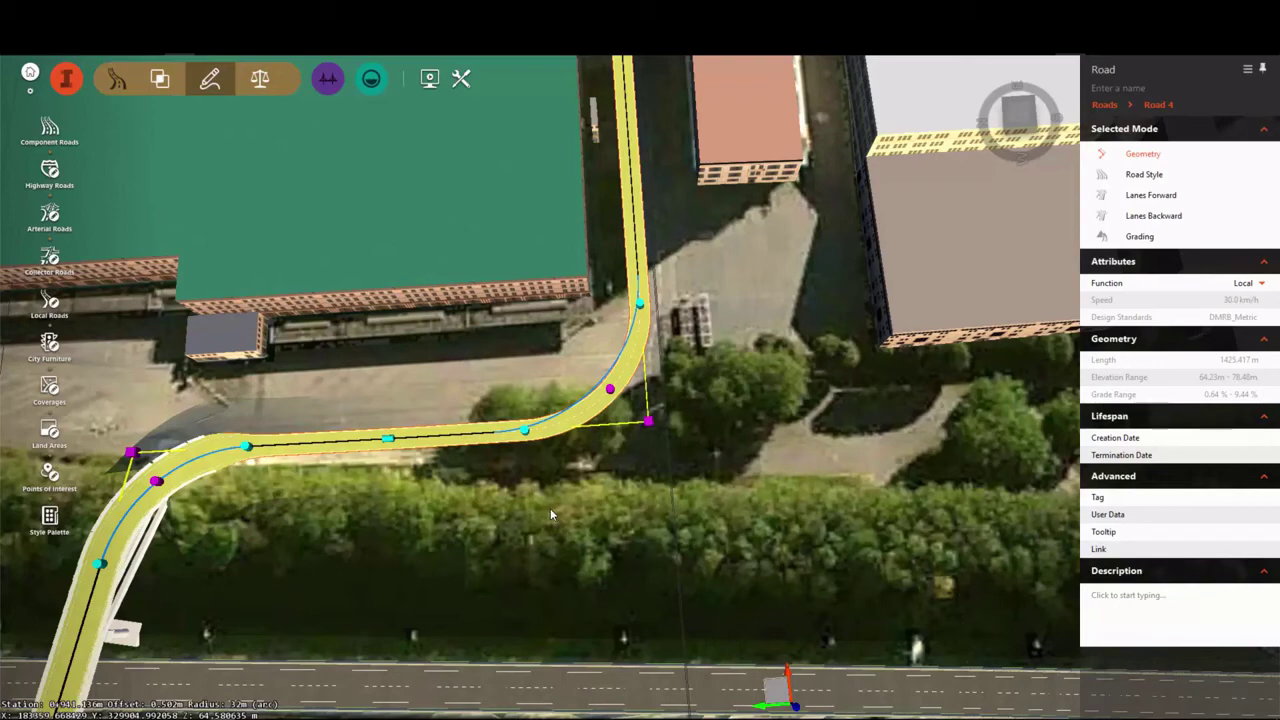
{"action": "key", "text": "F5"}
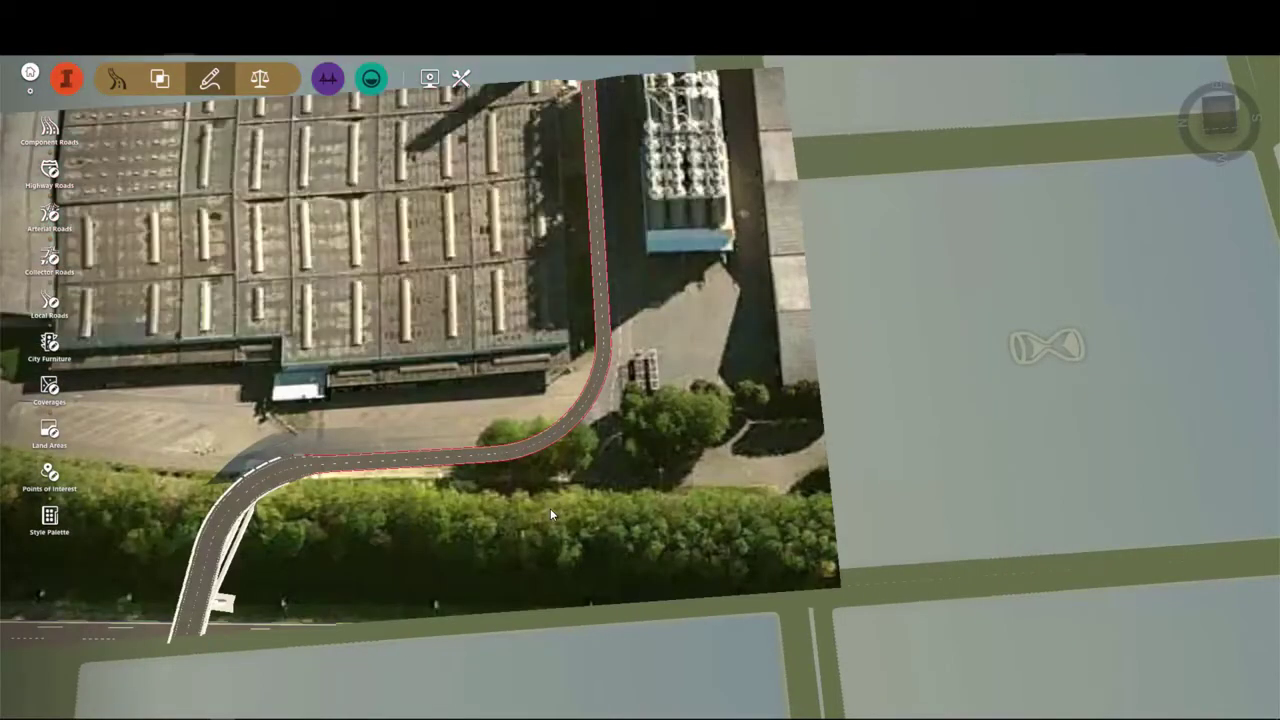